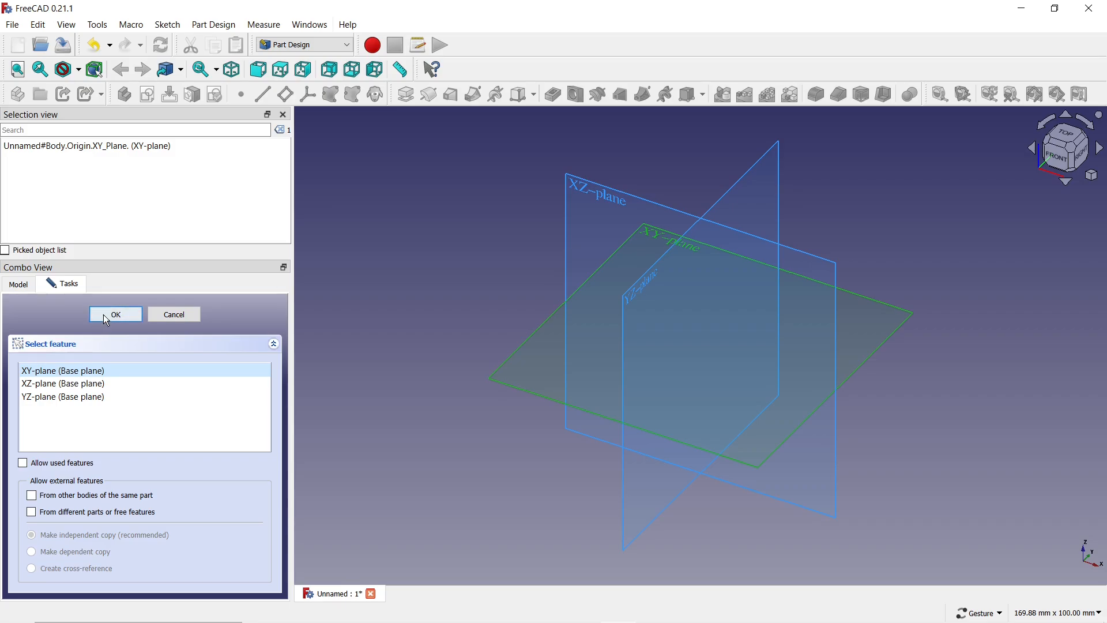
- Create a sketch on the XY-plane and begin a polyline with a line from the origin along the horizontal axis
click(105, 314)
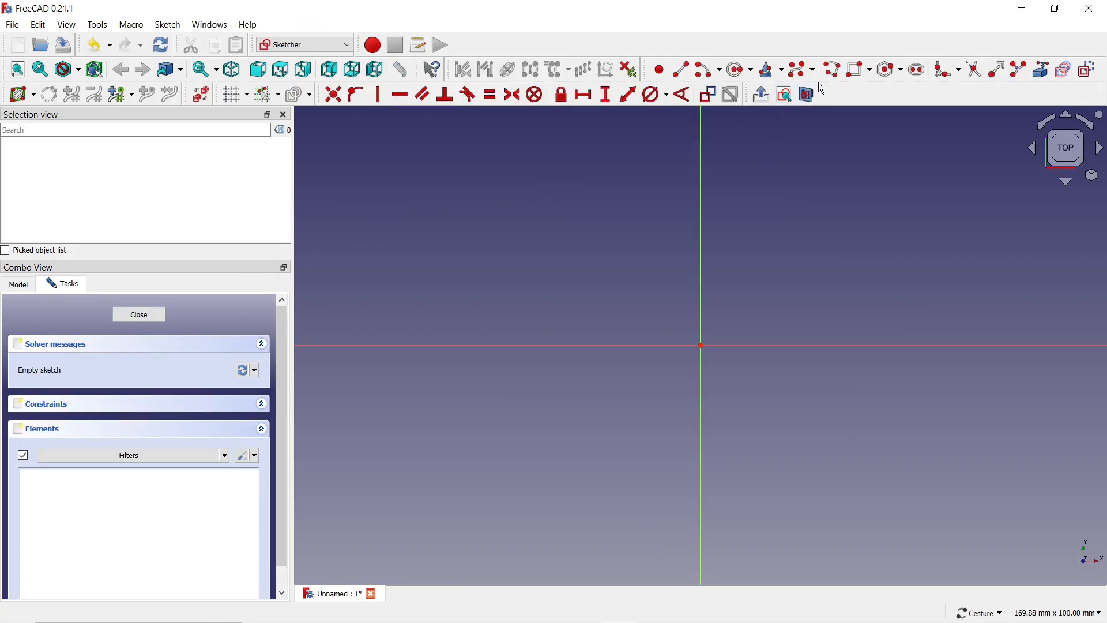
click(832, 69)
scroll(517, 265, down, 2)
scroll(770, 266, up, 3)
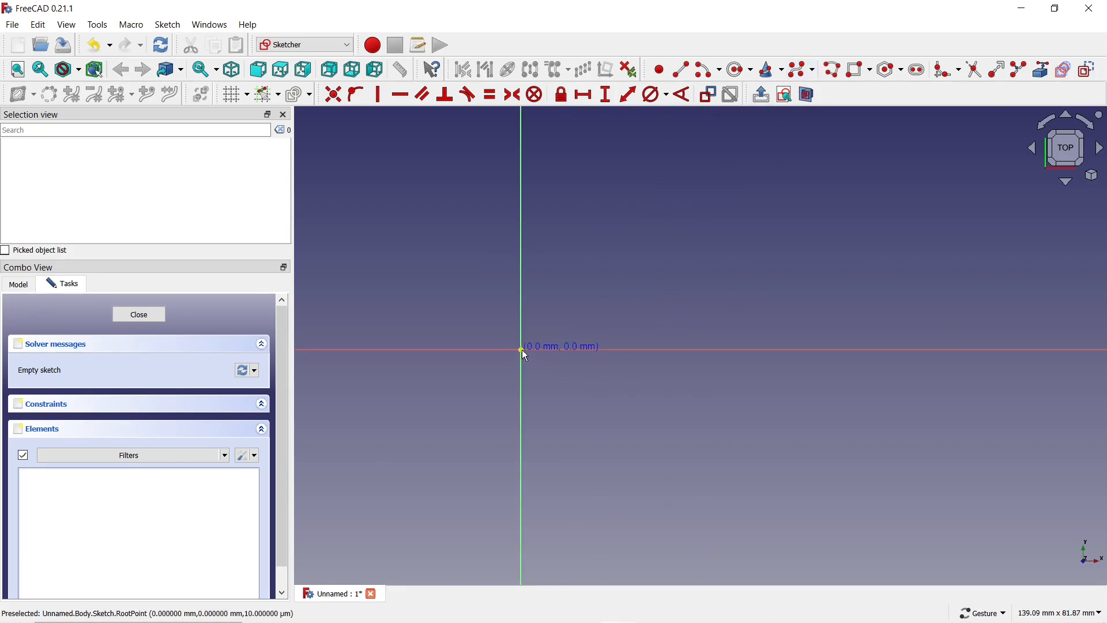
click(523, 350)
click(677, 350)
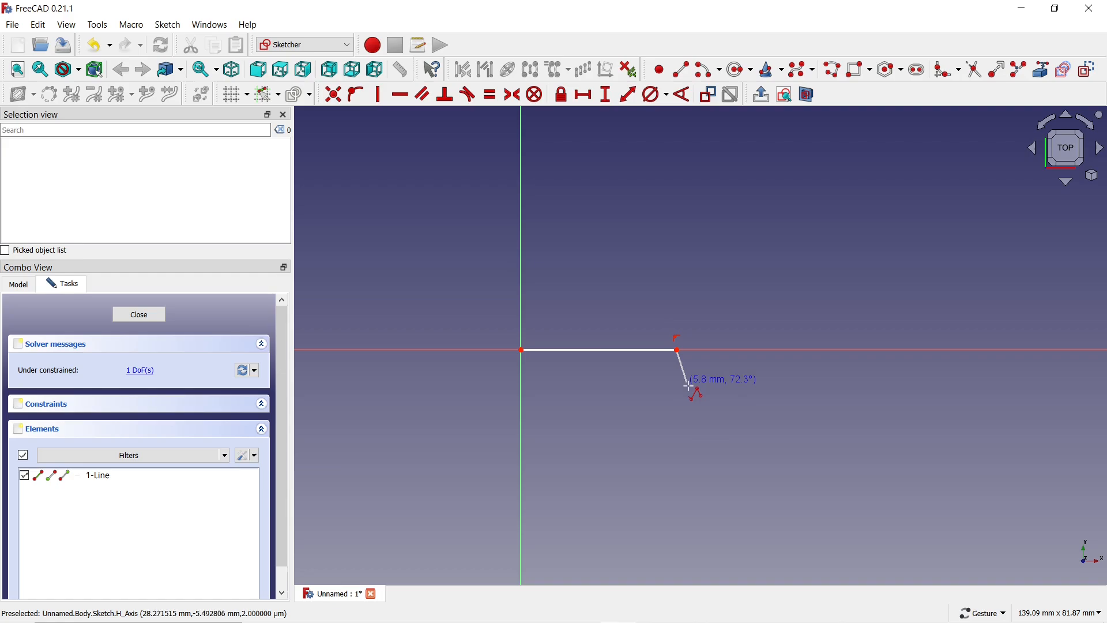
- Continue the polyline with two tangent arcs forming a descending S-bend, the second about 12.5 mm in radius
key(m)
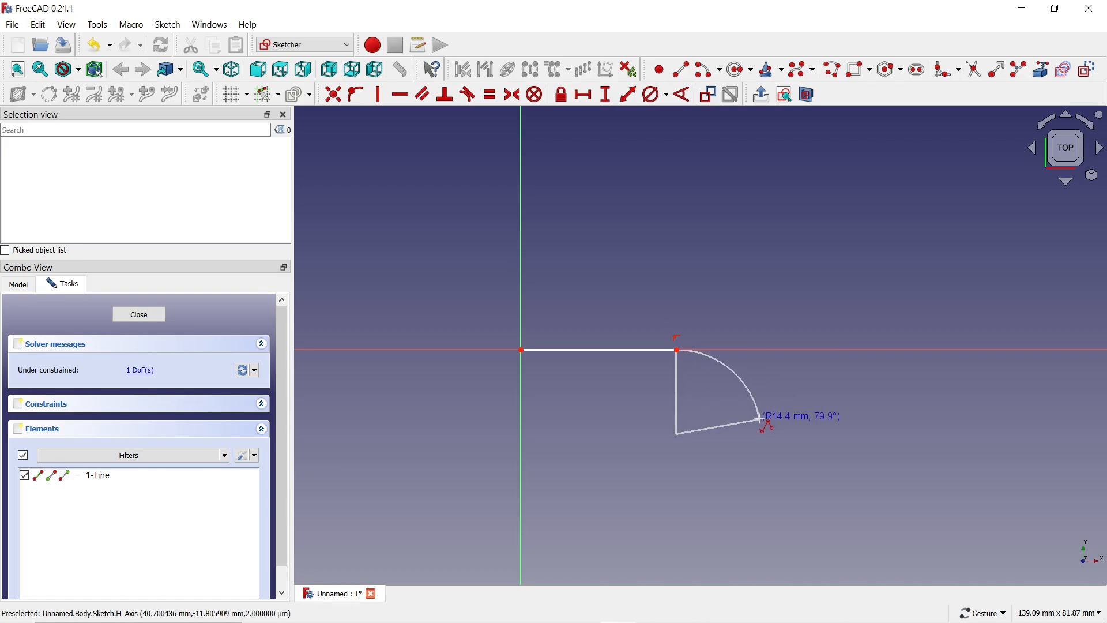
click(761, 437)
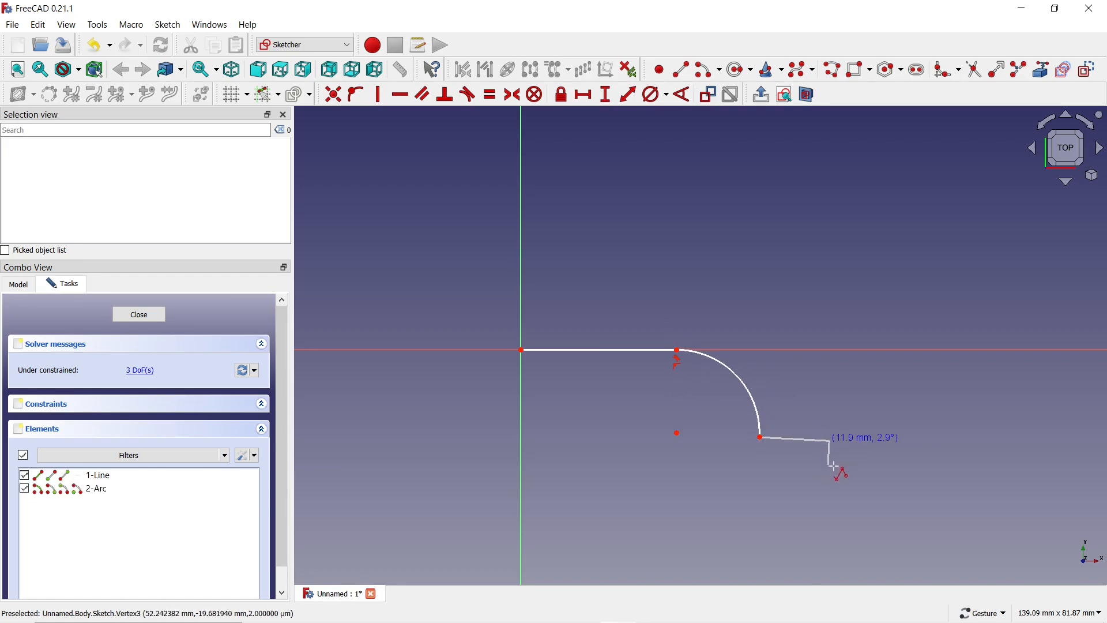
key(m)
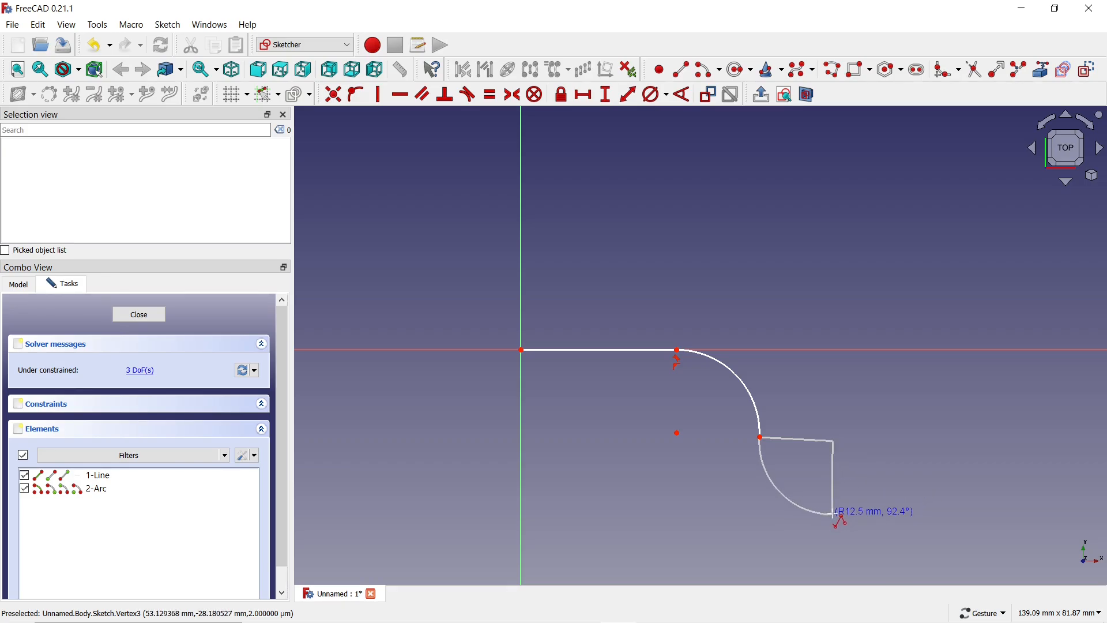
click(833, 513)
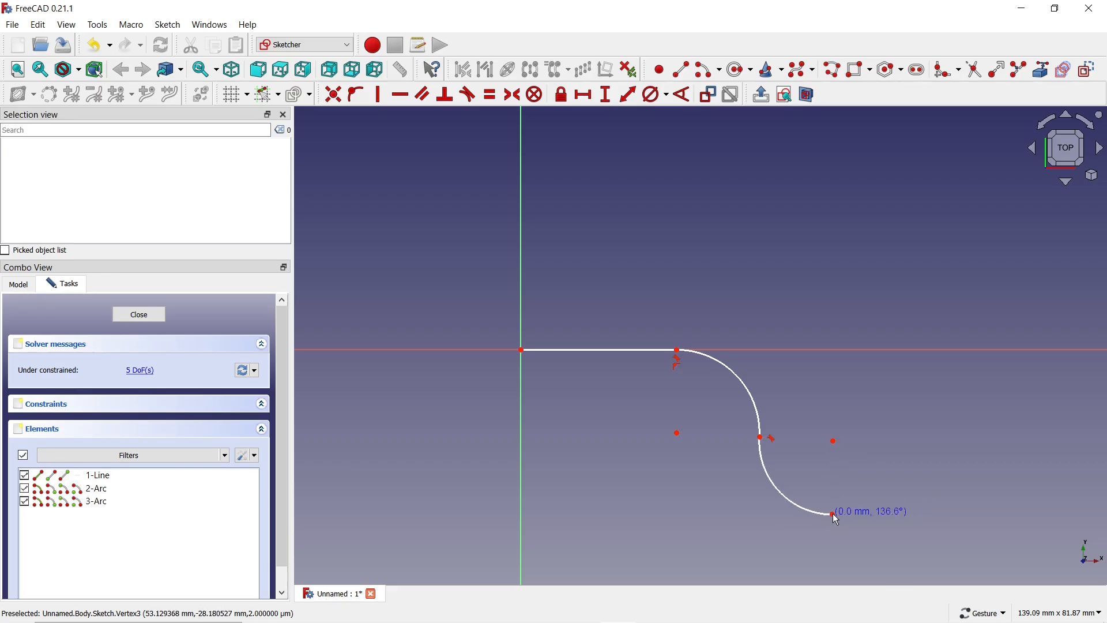
- Finish the polyline with a roughly horizontal line, an upward tangent arc and a nearly vertical line ending above the horizontal axis
click(983, 515)
key(m)
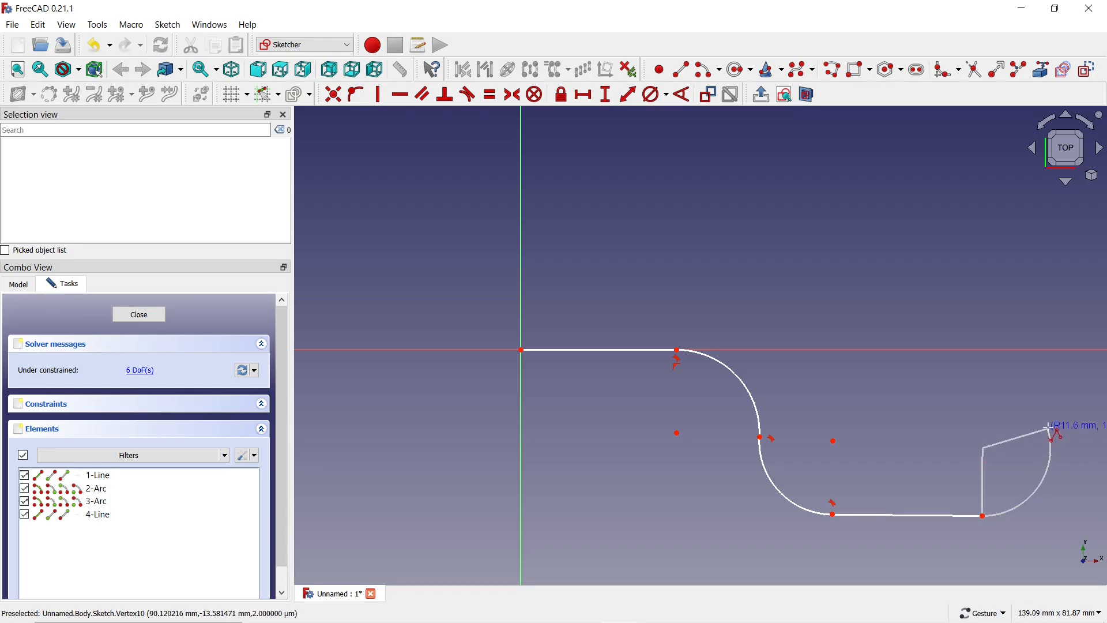
click(1060, 442)
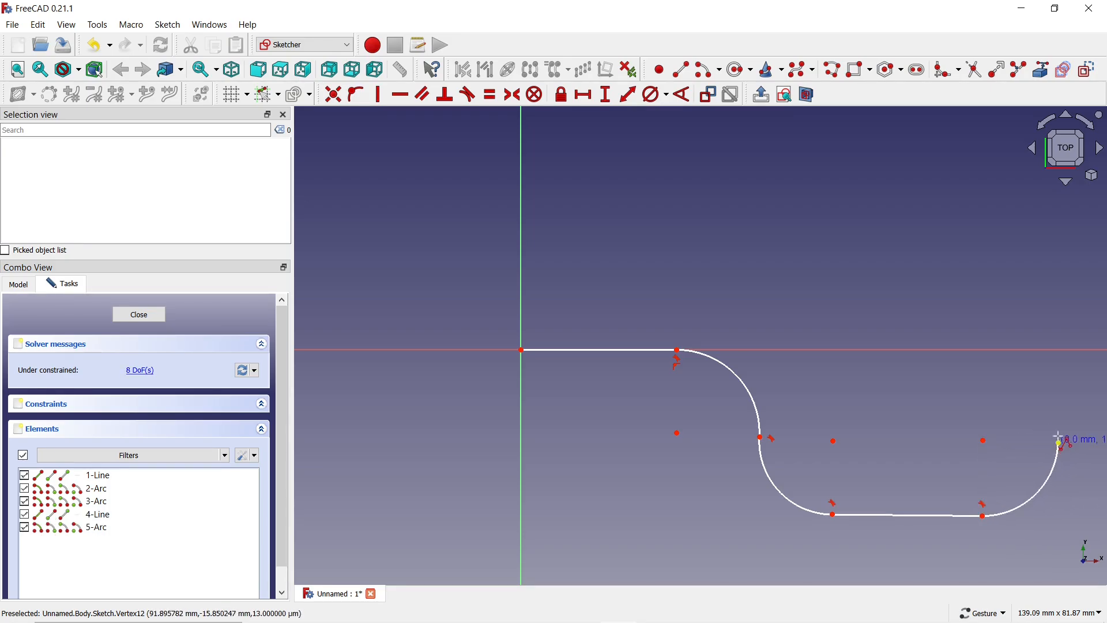
click(1061, 321)
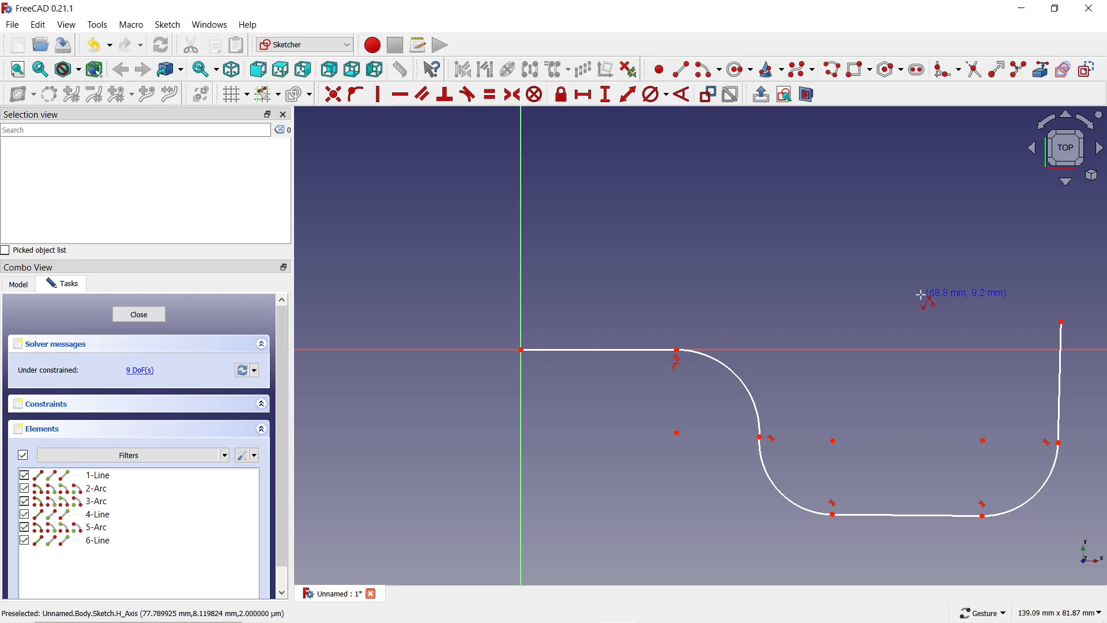
key(Escape)
- Constrain the free upper endpoint of the last line onto the horizontal axis
scroll(968, 306, up, 2)
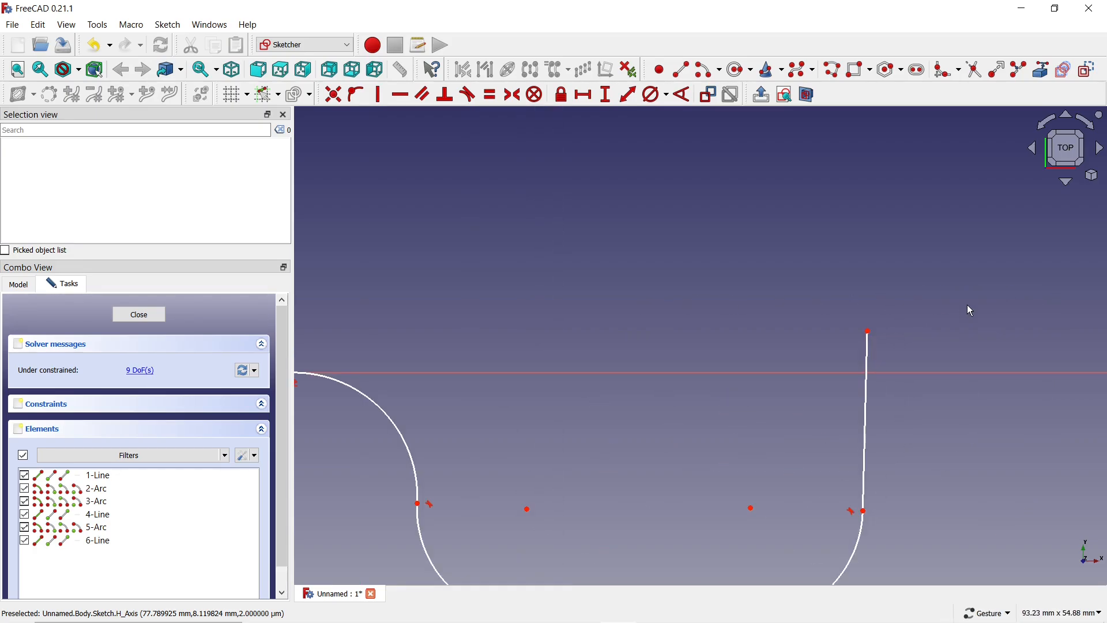
click(868, 331)
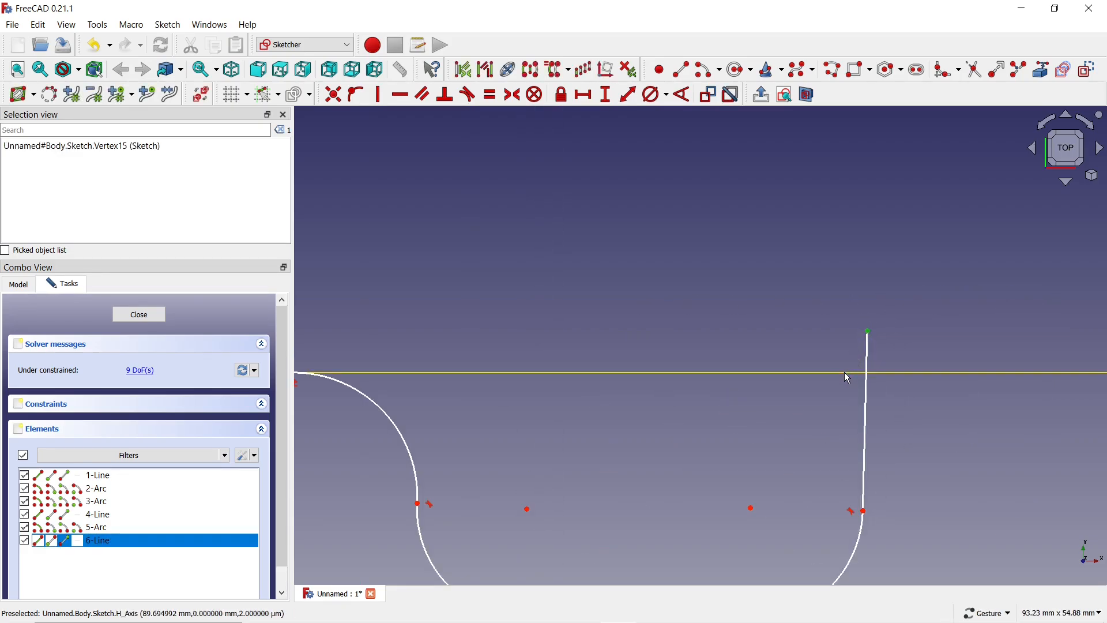
click(845, 372)
click(355, 94)
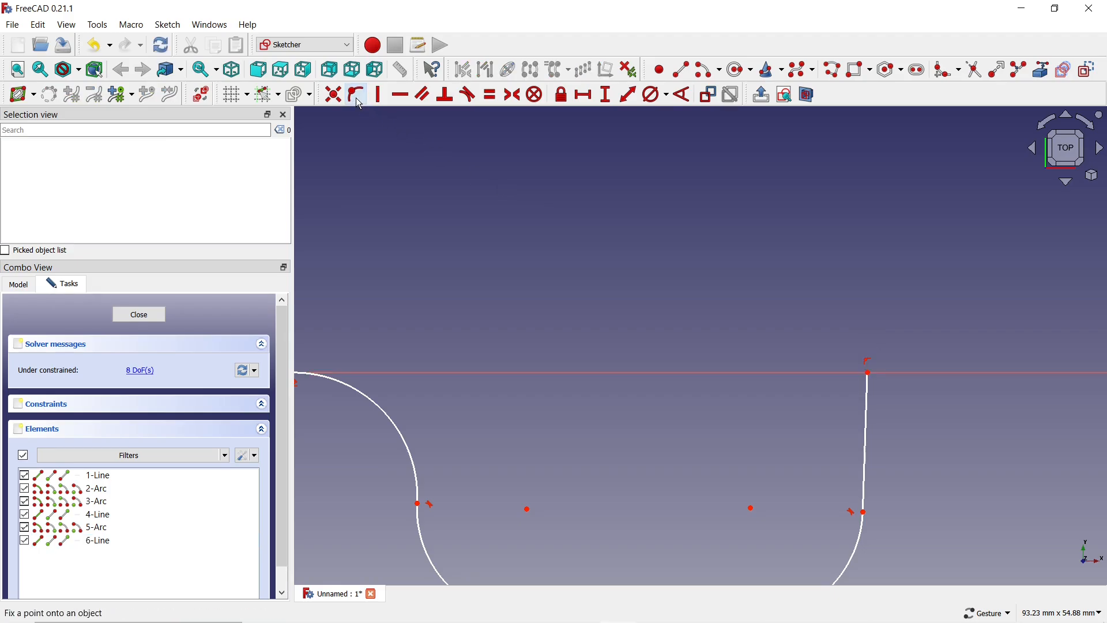
- Constrain the lower straight line to be horizontal and the last line to be vertical
scroll(708, 200, down, 2)
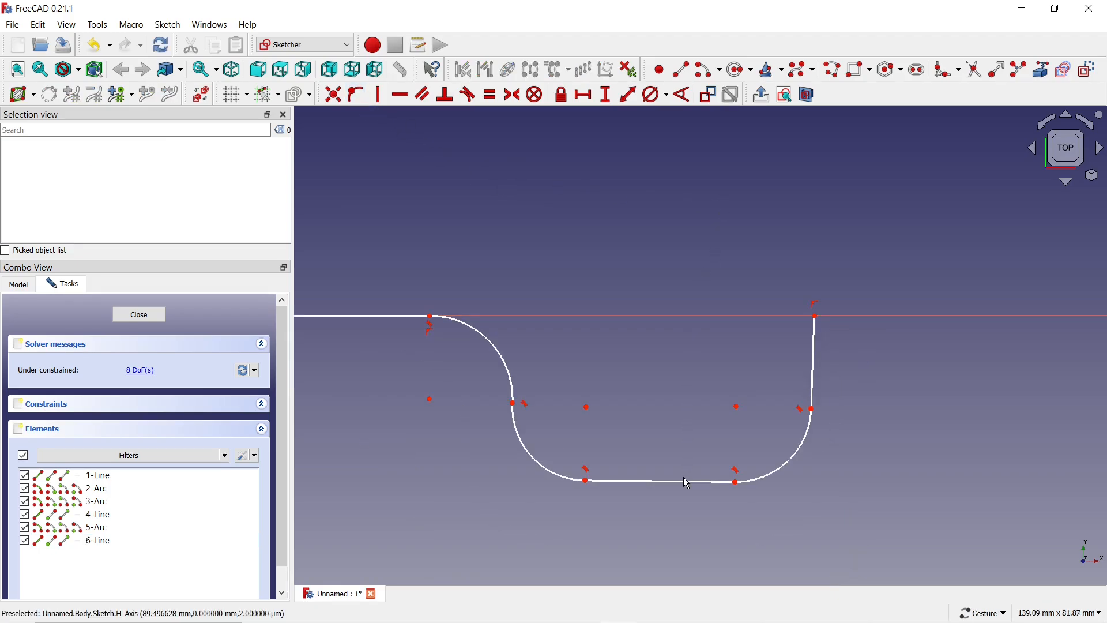
click(683, 482)
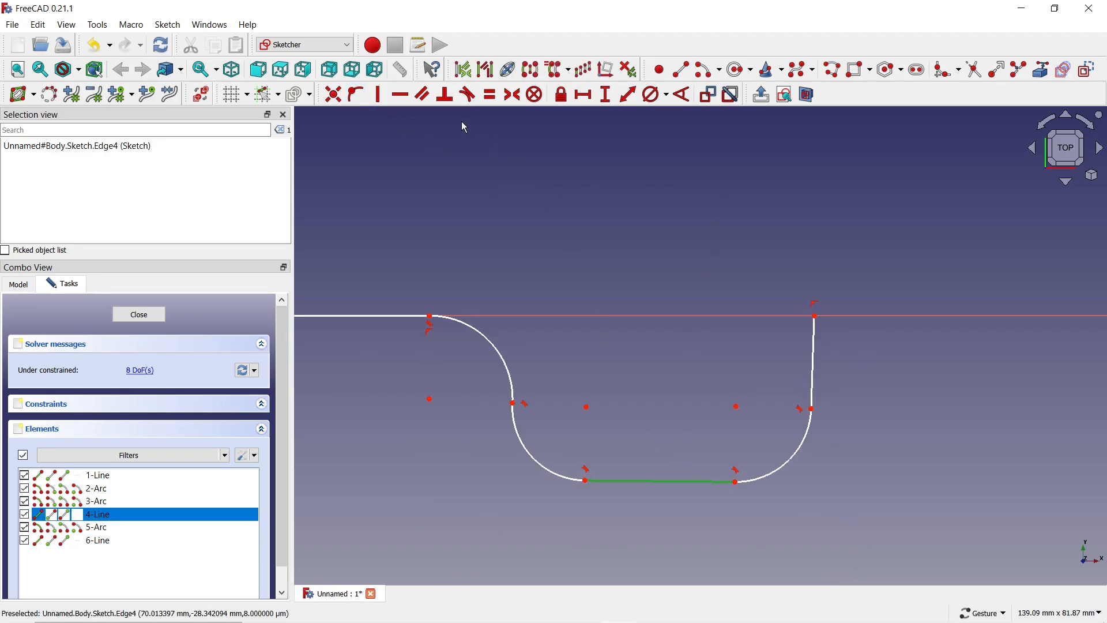
click(400, 94)
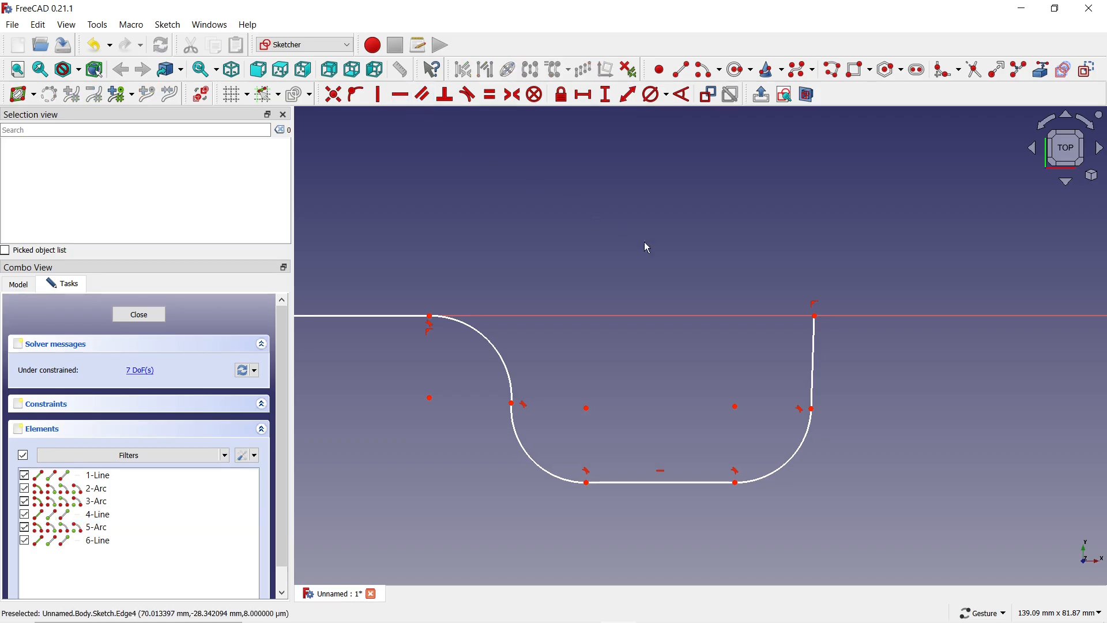
click(815, 362)
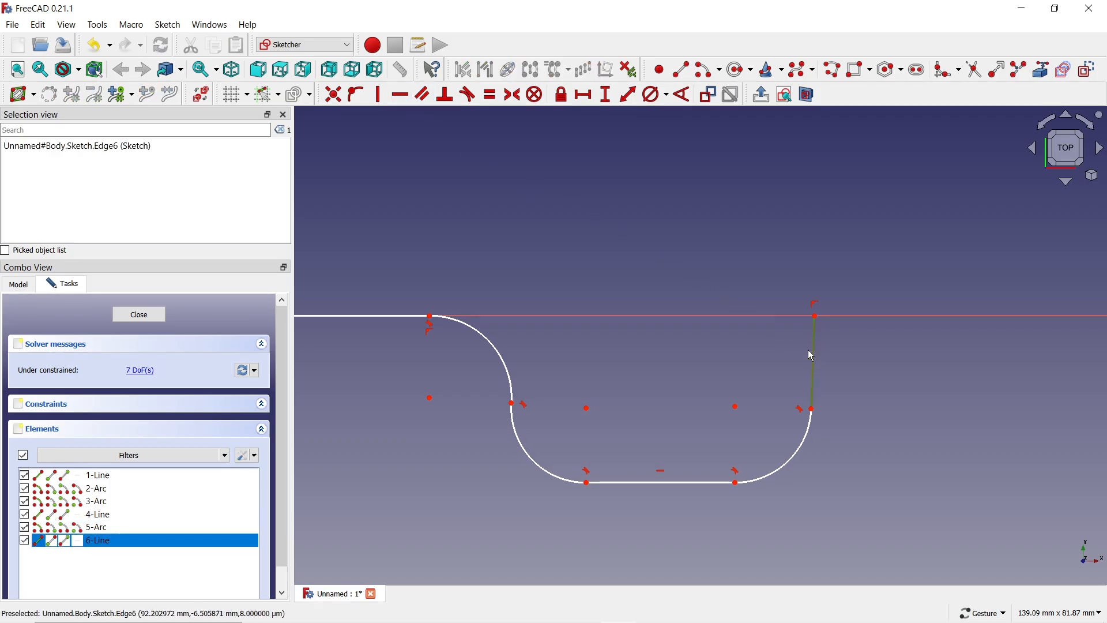
click(378, 94)
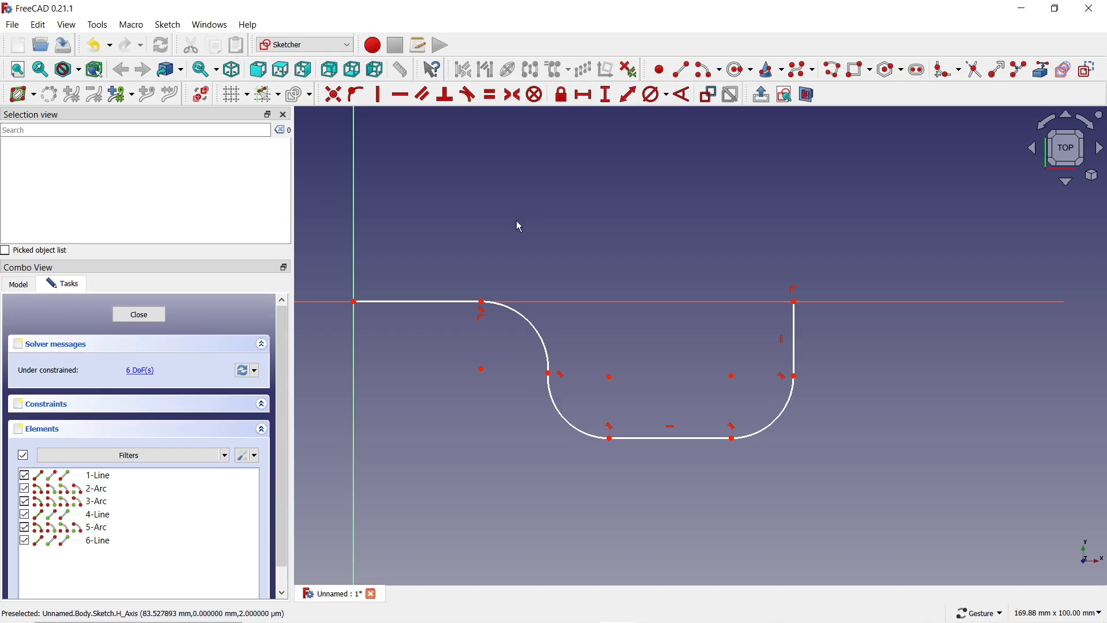
- Apply equal constraints so all three arcs of the path share the same radius
click(490, 94)
click(540, 334)
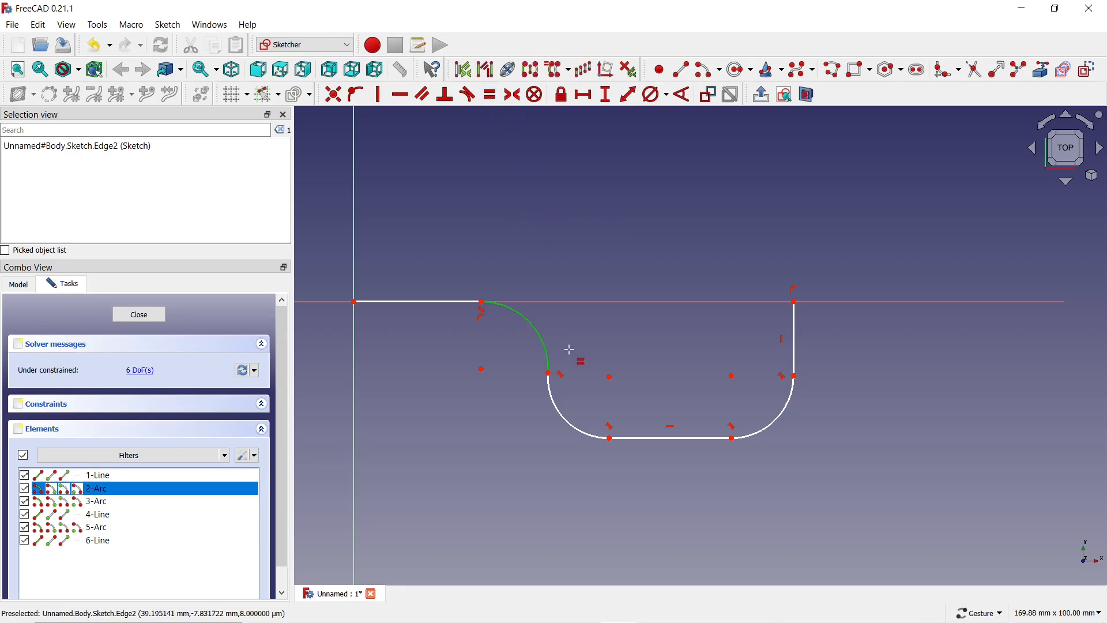
click(562, 412)
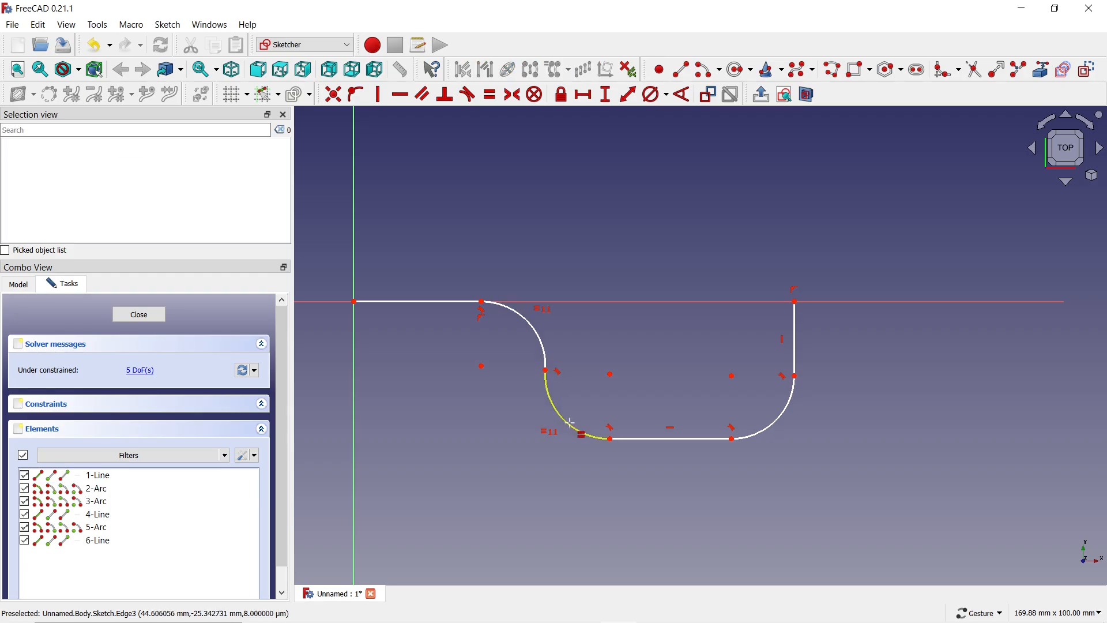
click(600, 423)
click(771, 436)
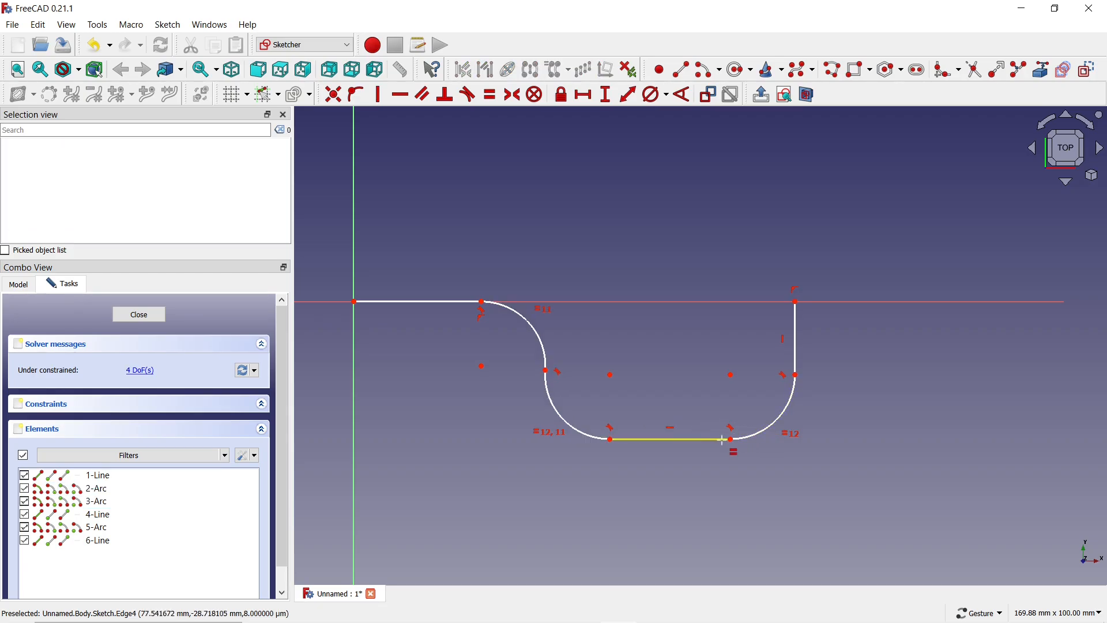
- Constrain the lower horizontal line and the first line from the origin to equal length
click(701, 440)
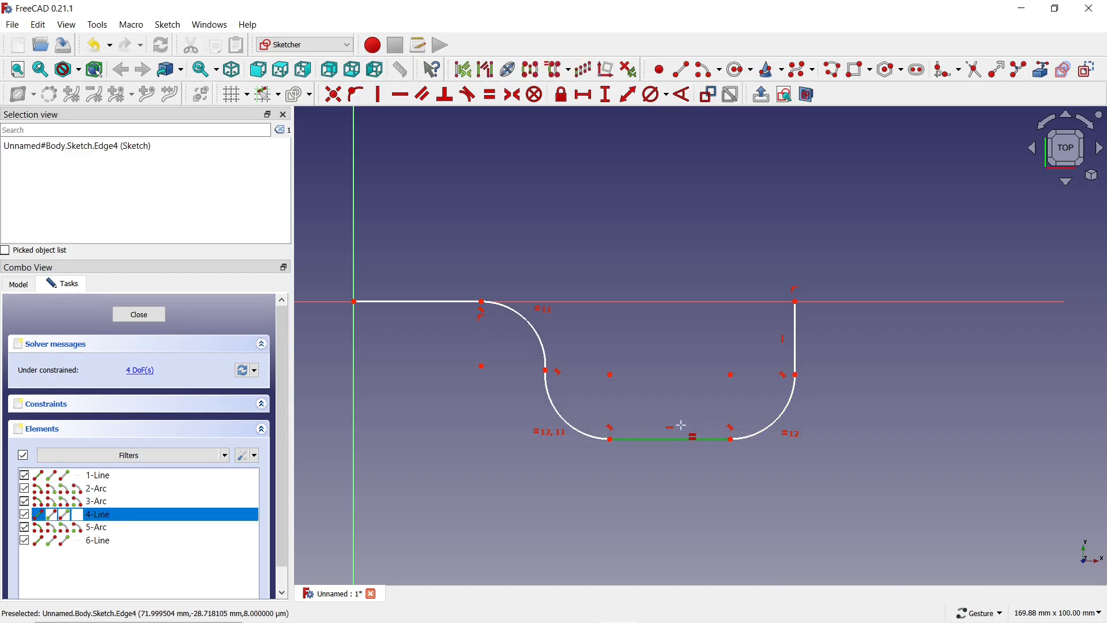
click(441, 303)
key(e)
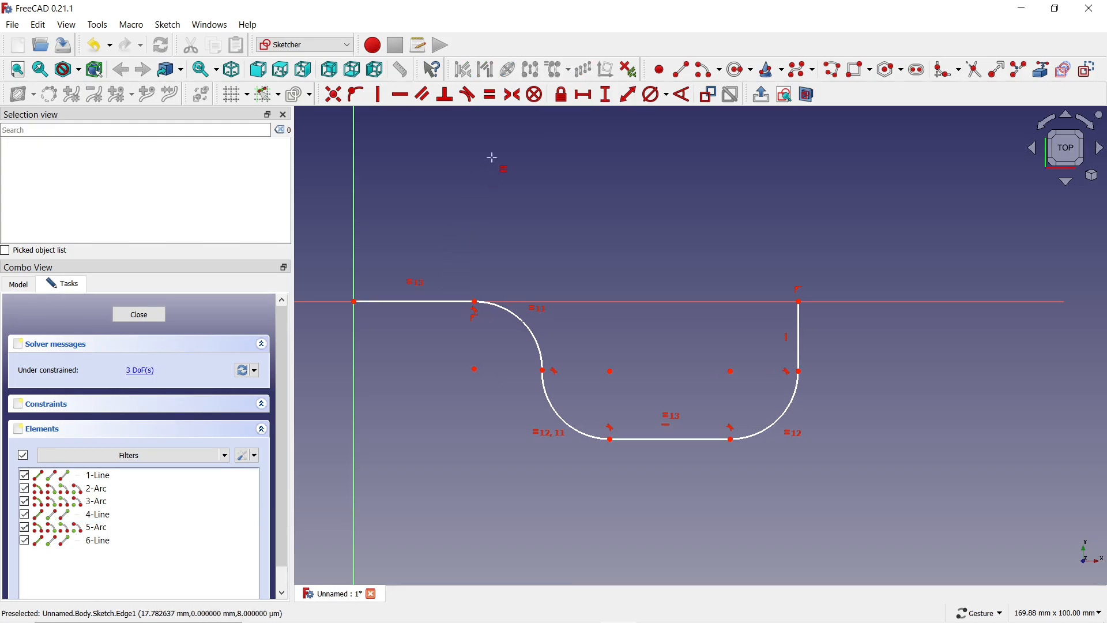
- Set the horizontal distance between the origin and the path's far endpoint to 100 mm
click(583, 93)
click(355, 302)
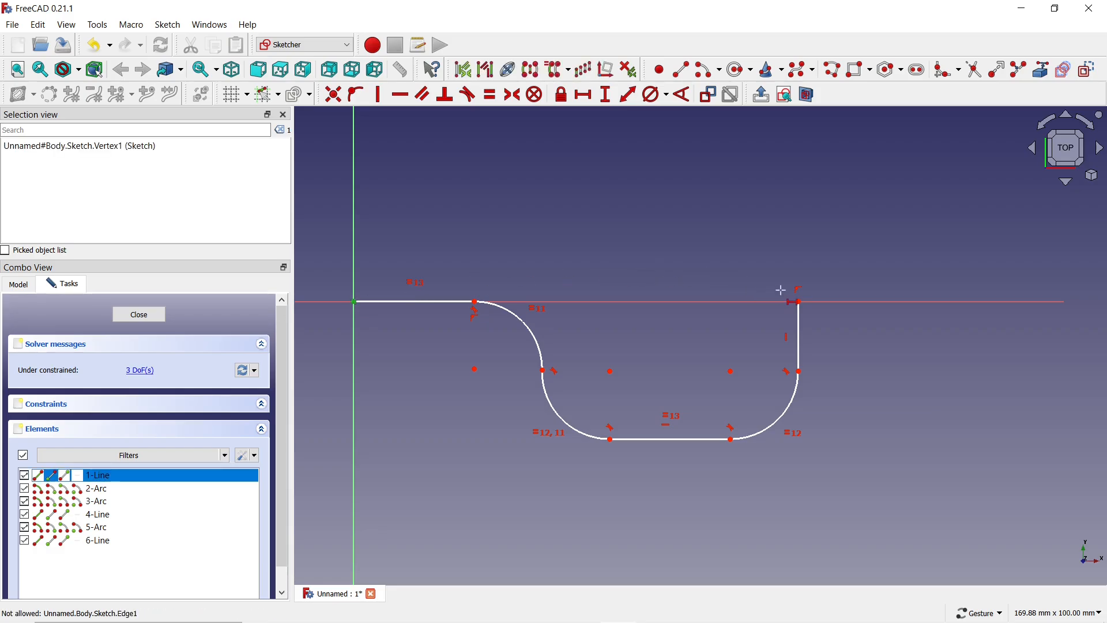
click(799, 301)
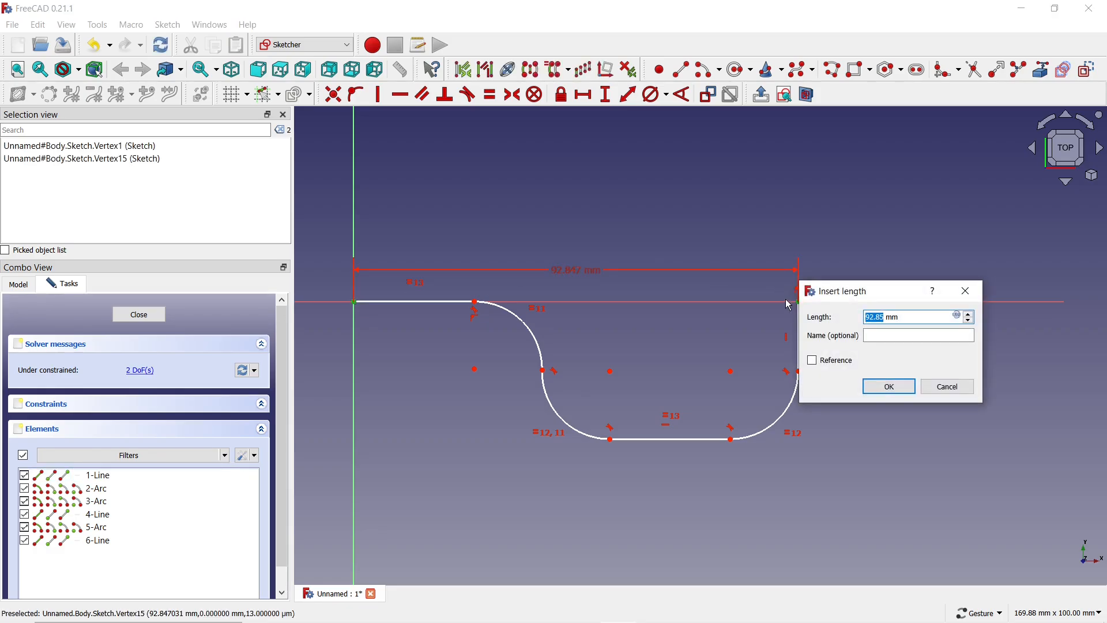
key(Return)
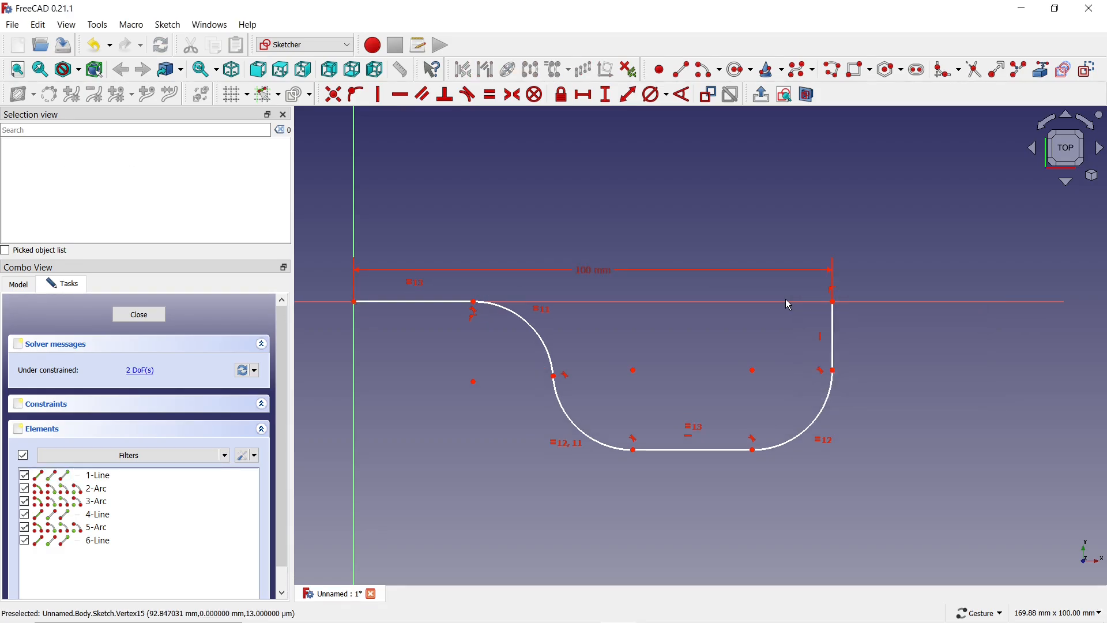
- Set the vertical distance from the origin to the start of the lower horizontal line to 30 mm
click(606, 94)
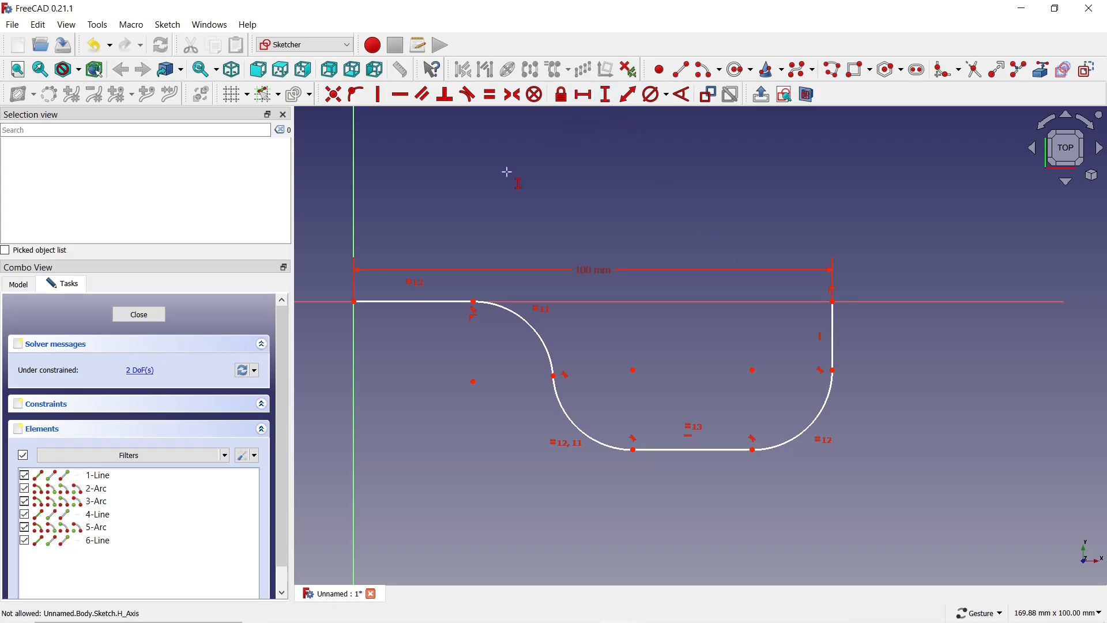
click(355, 302)
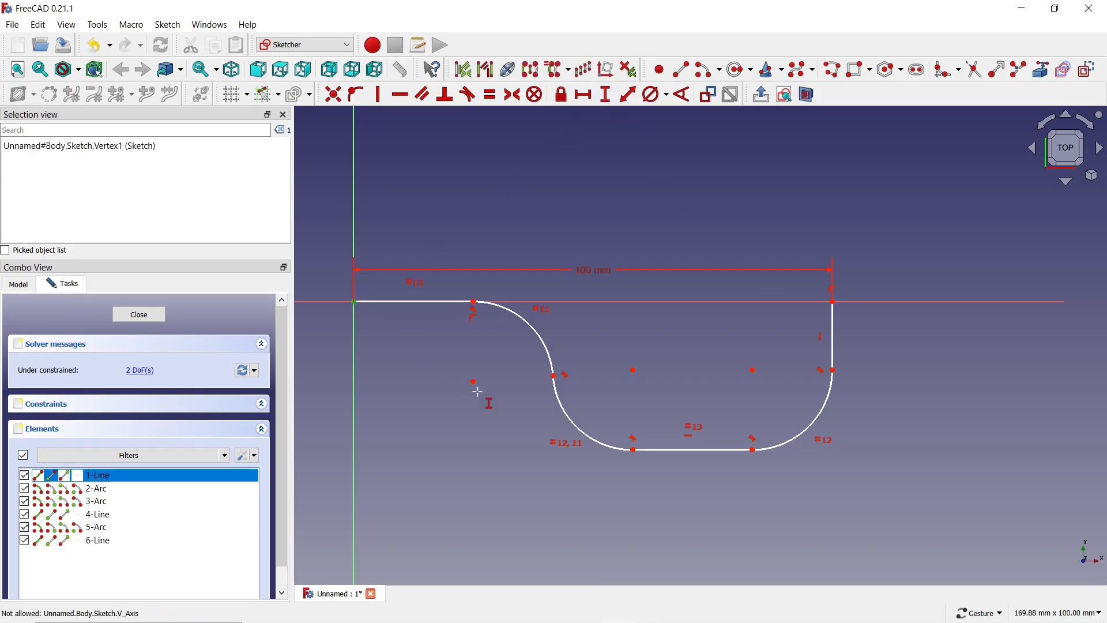
click(633, 451)
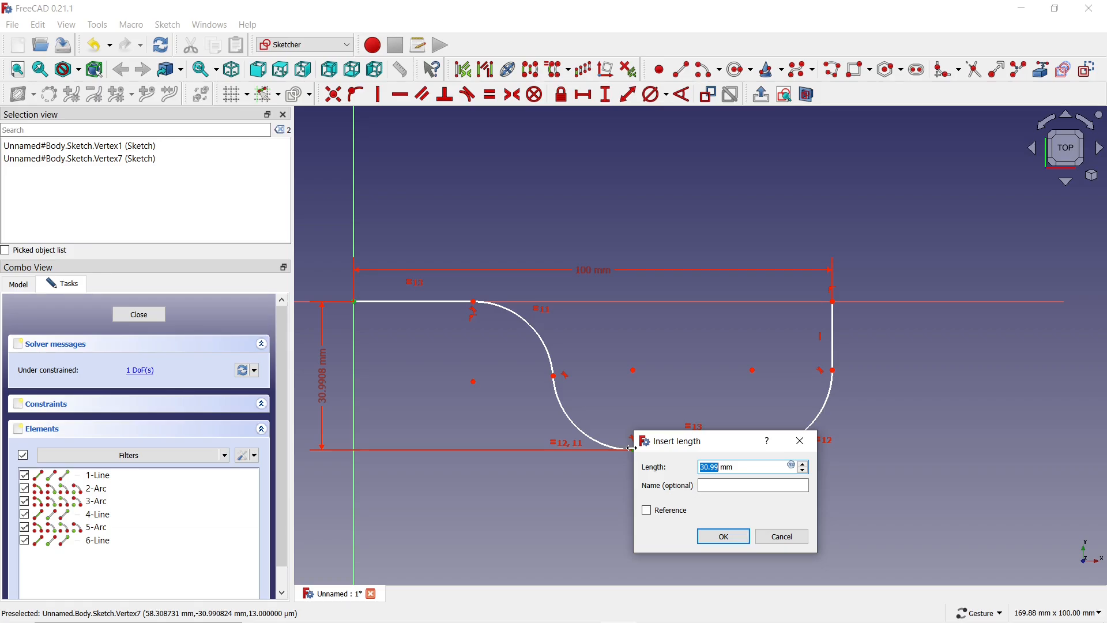
key(Return)
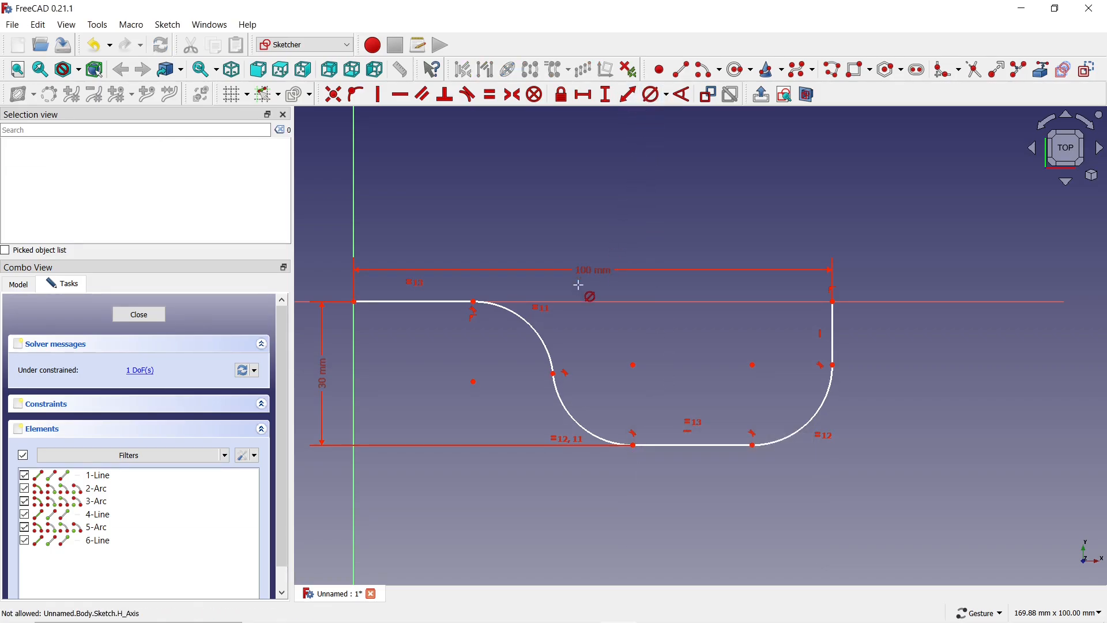
- Set the first arc's diameter to 30 mm and close the path sketch
click(550, 348)
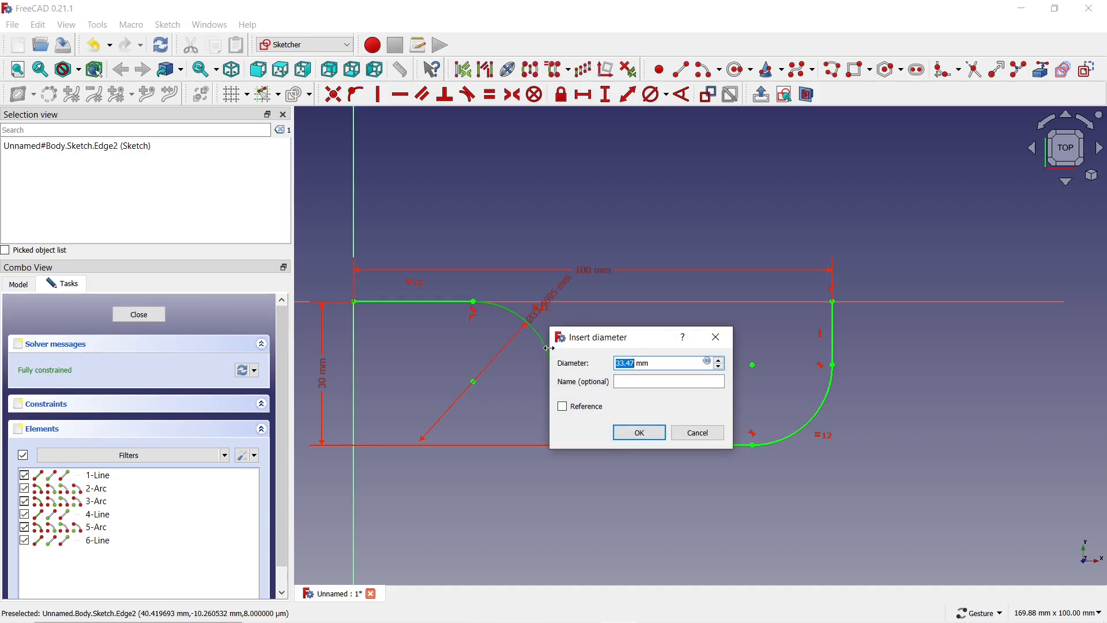
key(Return)
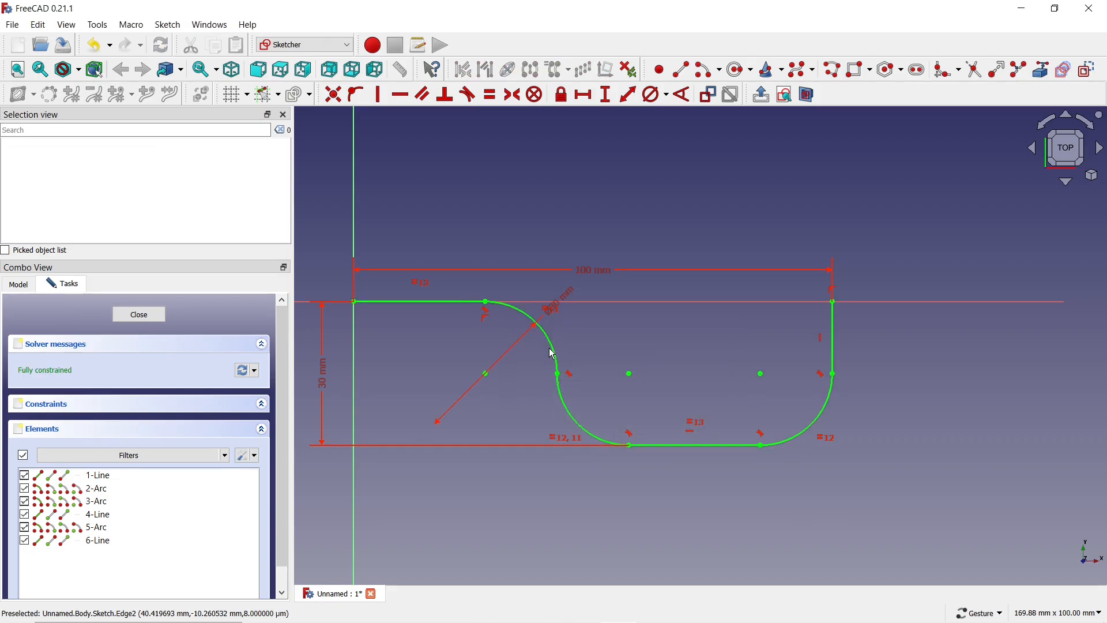
click(141, 315)
- Start a new sketch on the YZ-plane, perpendicular to the start of the path
scroll(460, 274, down, 3)
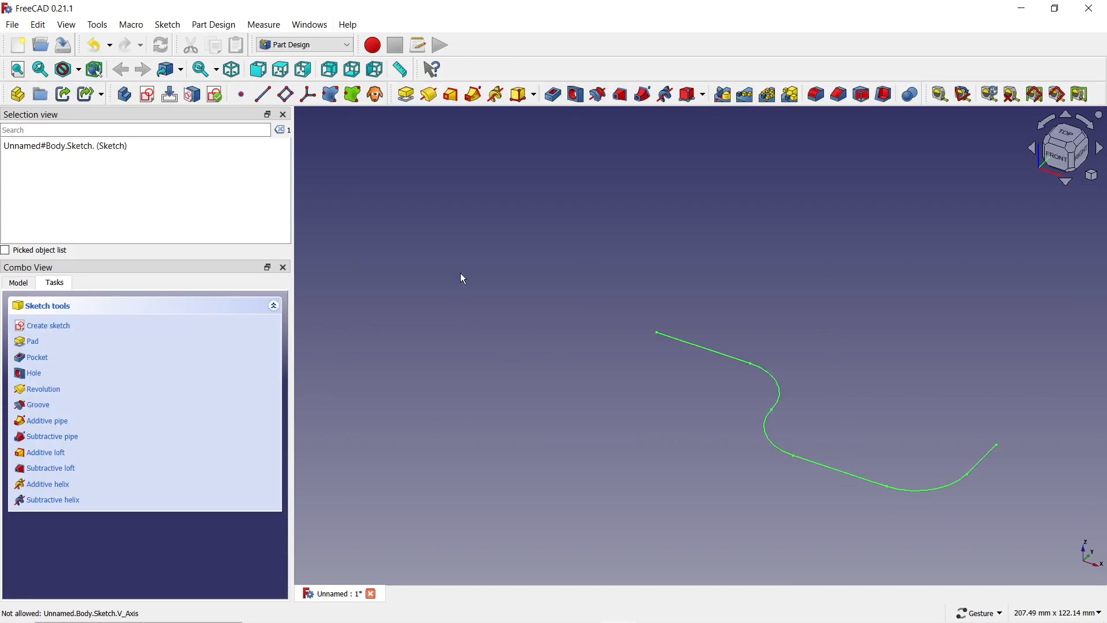
drag(462, 271, 539, 320)
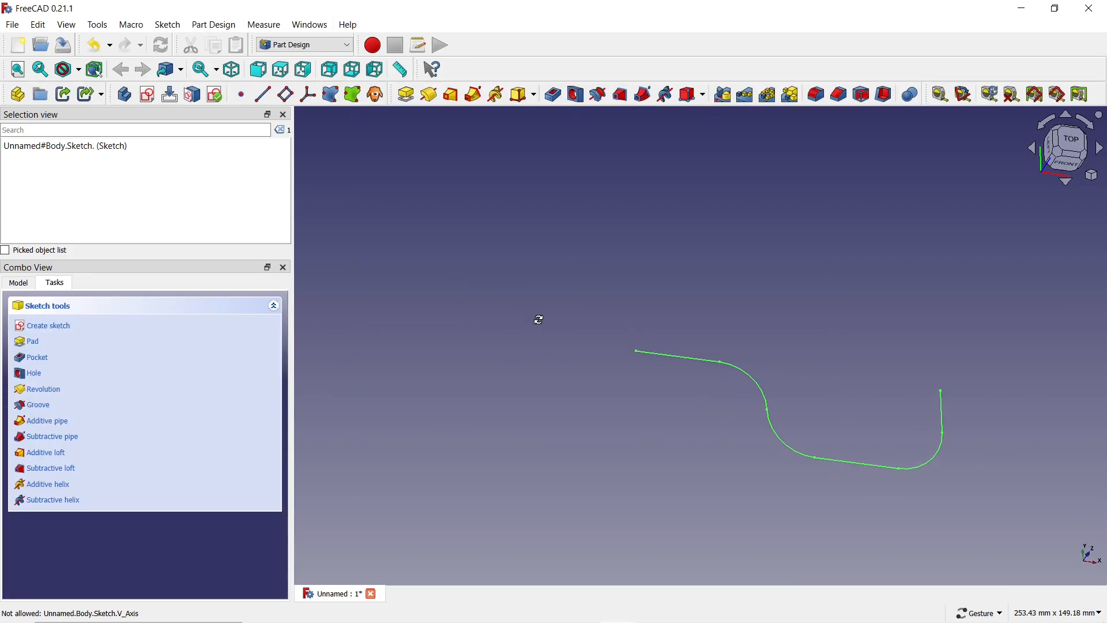
click(147, 95)
mouse_move(441, 251)
mouse_down()
mouse_move(548, 282)
mouse_move(557, 304)
mouse_up()
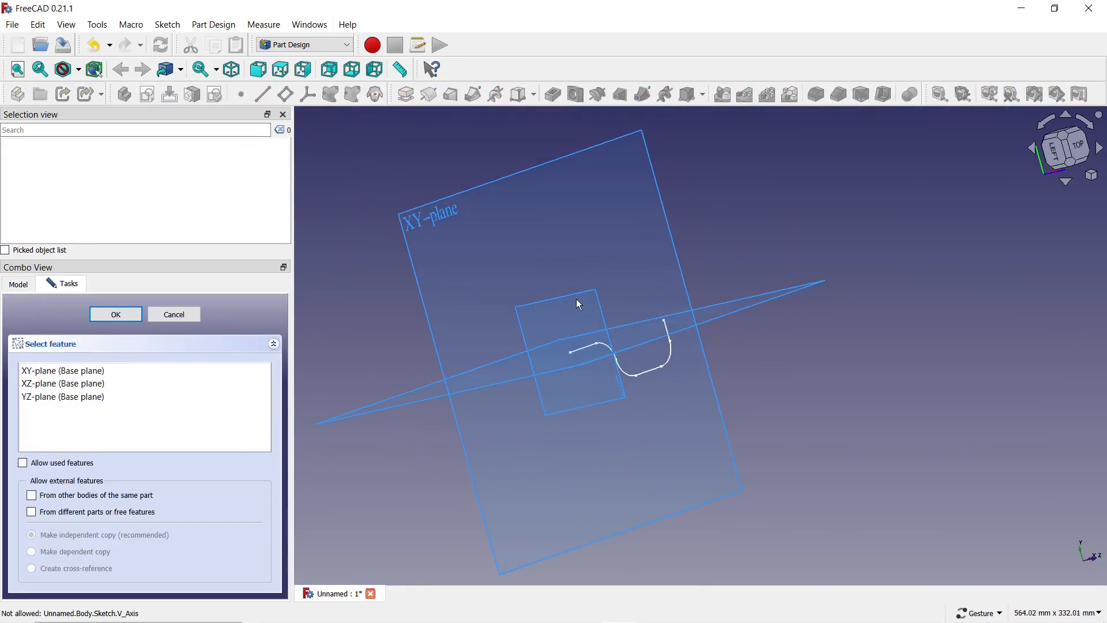
click(582, 297)
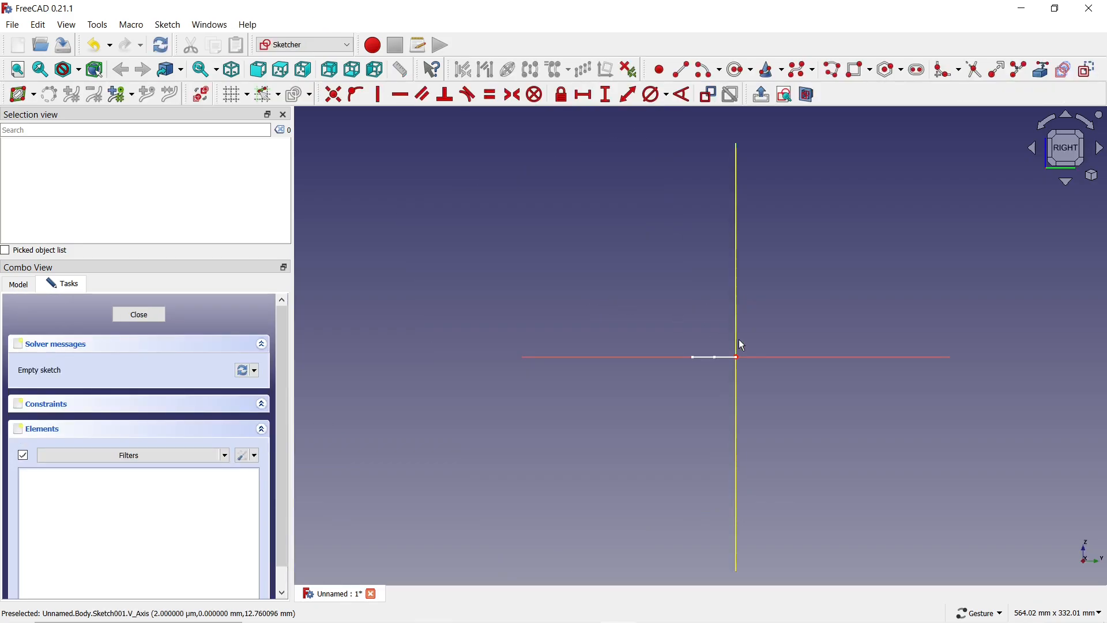
- Sketch a circle about 21 mm in diameter centred on the origin
scroll(752, 361, up, 10)
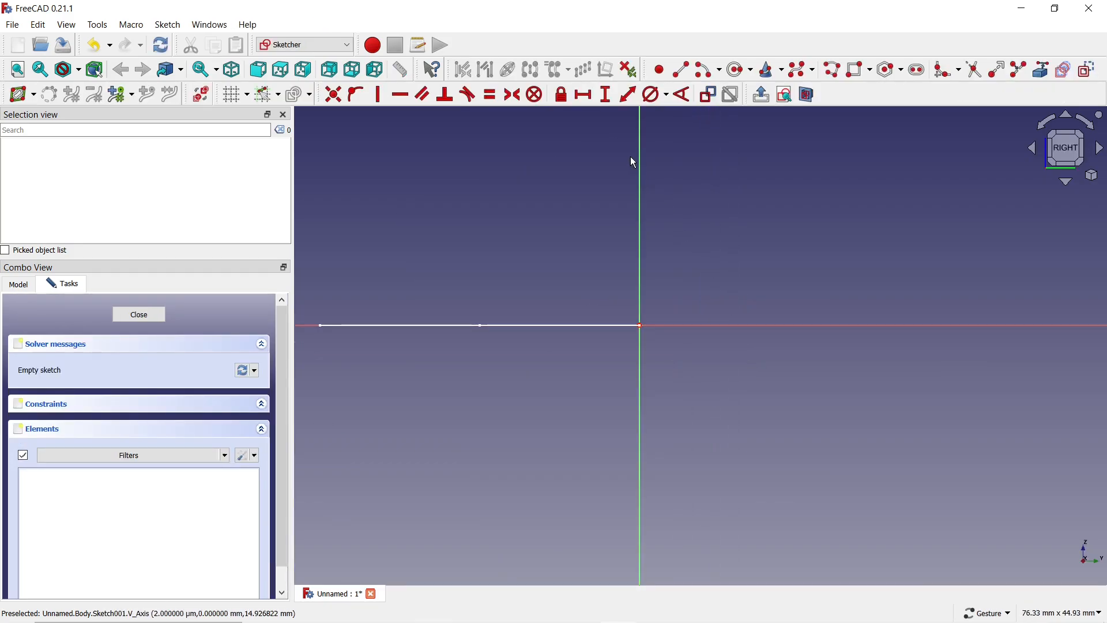
click(739, 72)
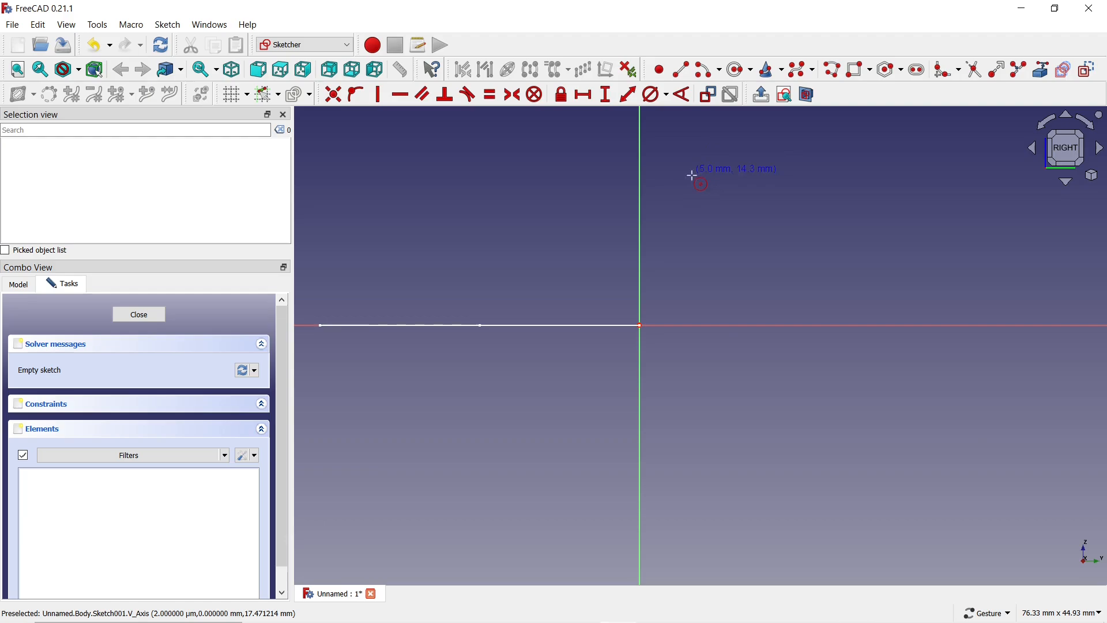
click(640, 326)
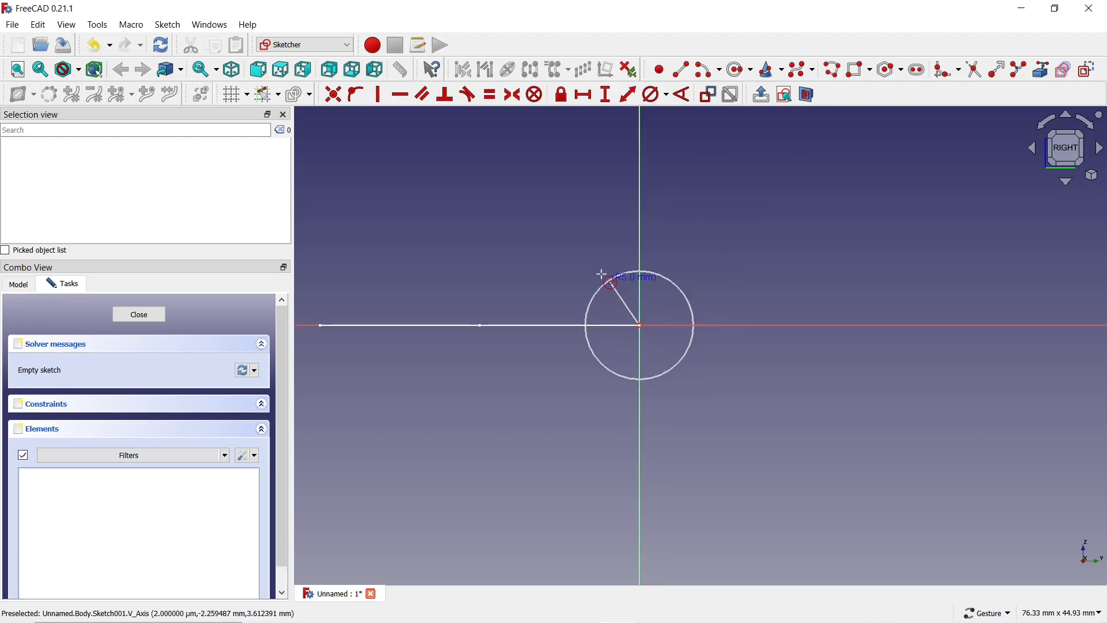
click(561, 248)
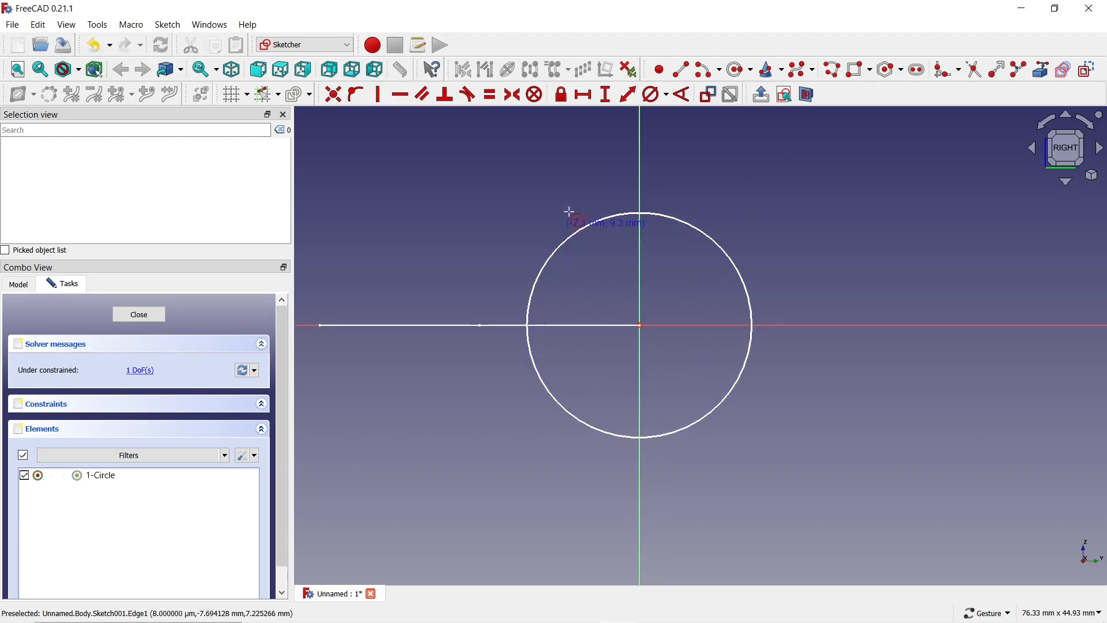
- Set the circle's diameter to 20 mm and close the profile sketch
click(654, 95)
click(681, 218)
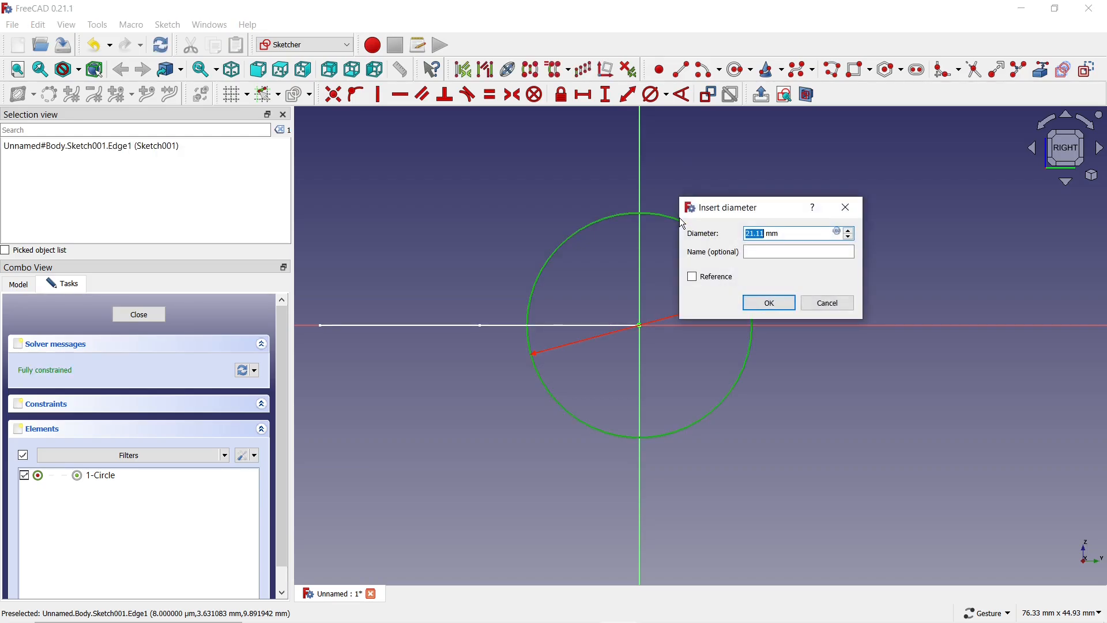
text(20)
key(Return)
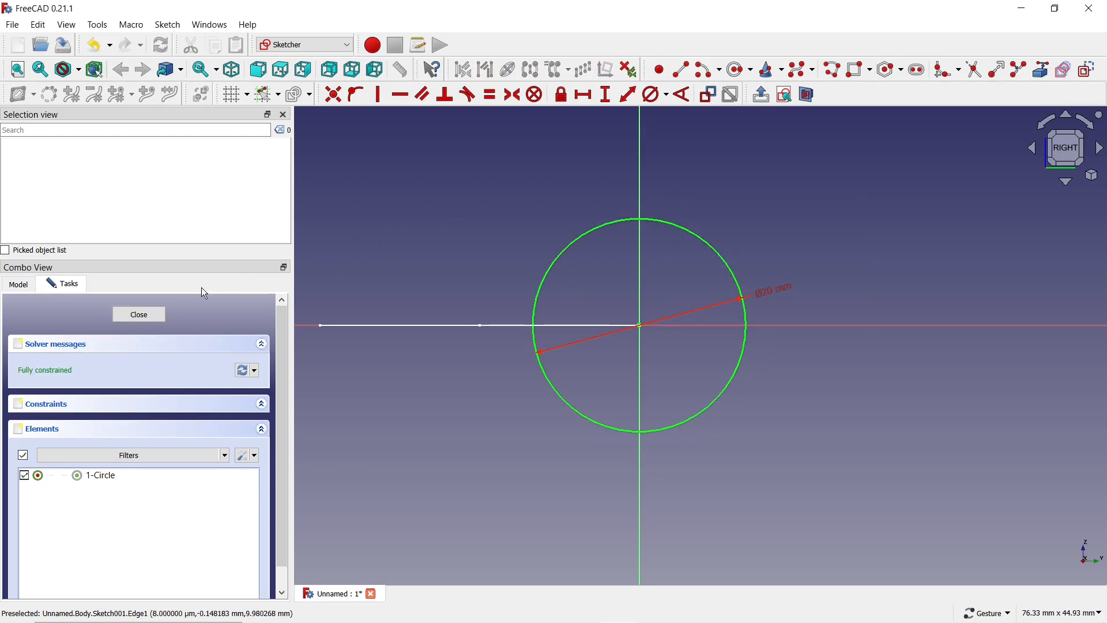
click(148, 314)
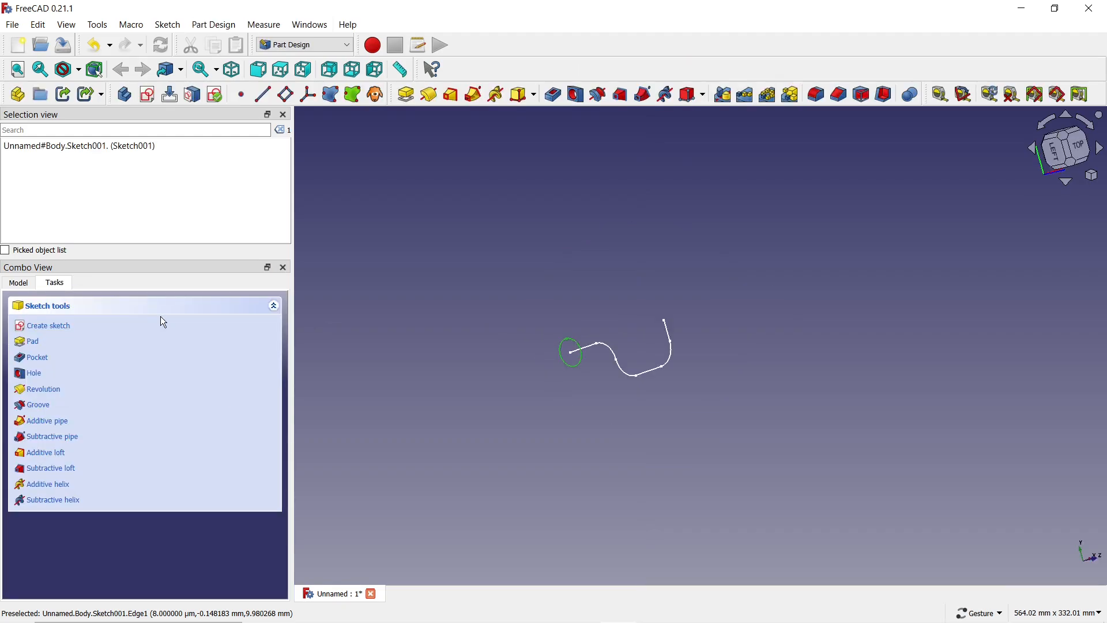
- Create an Additive Pipe that sweeps the circle profile, Sketch001, along the curved path, Sketch
scroll(615, 357, up, 8)
click(631, 264)
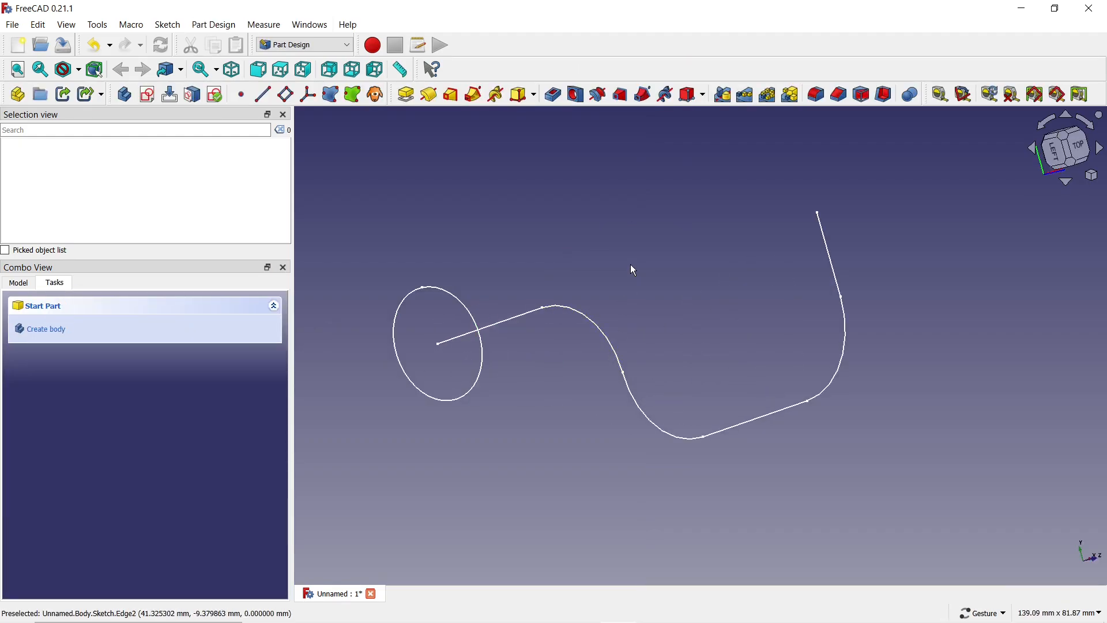
mouse_move(701, 278)
mouse_down()
mouse_move(633, 306)
mouse_move(687, 275)
mouse_up()
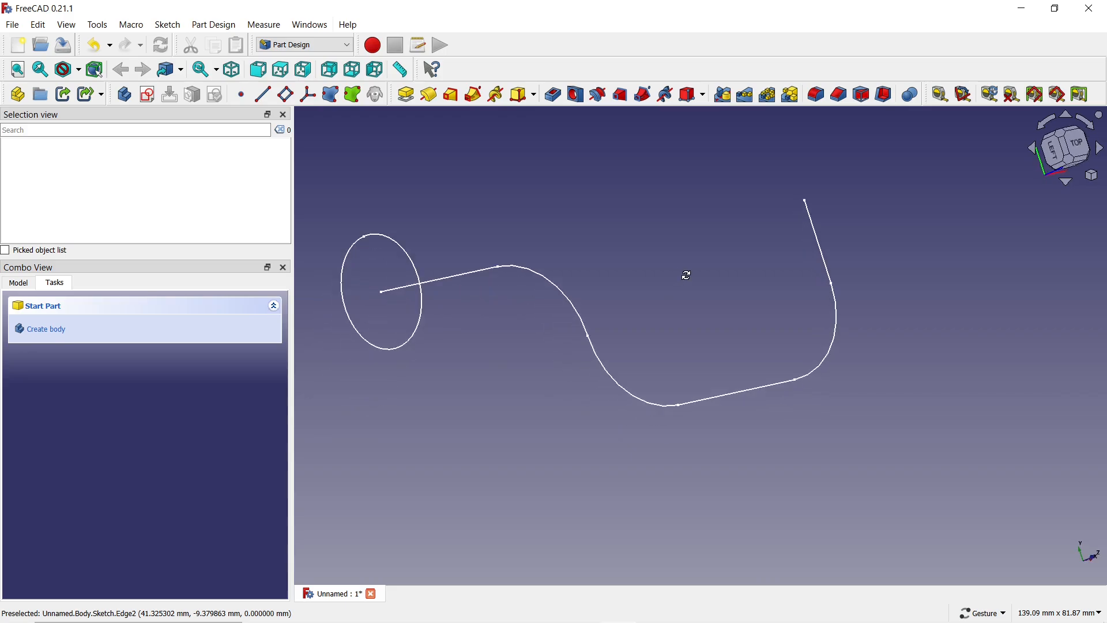
click(19, 282)
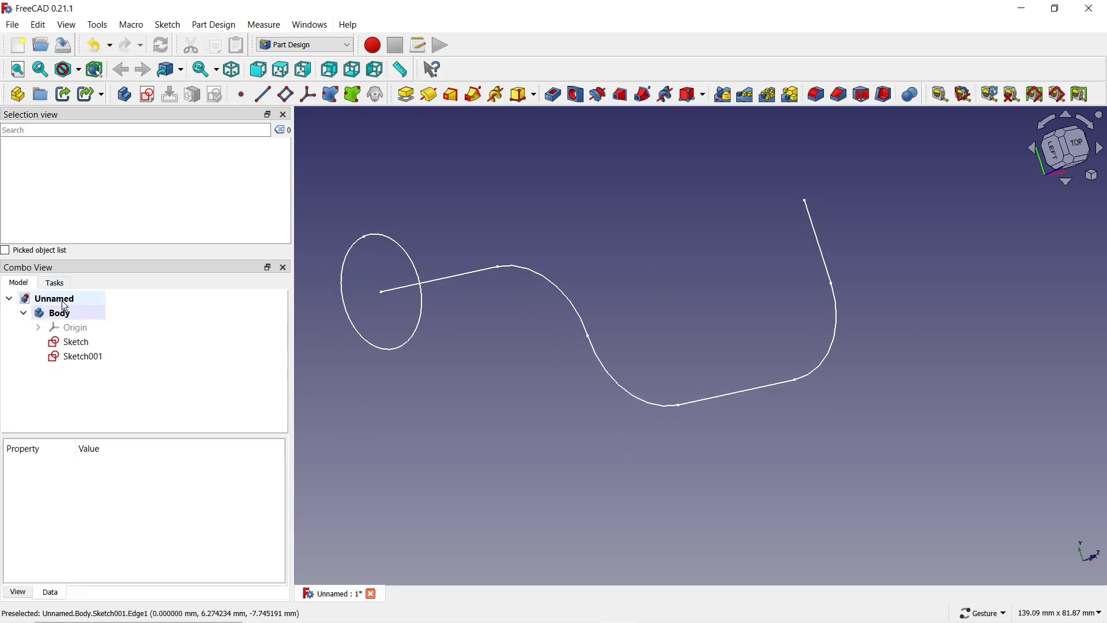
click(80, 357)
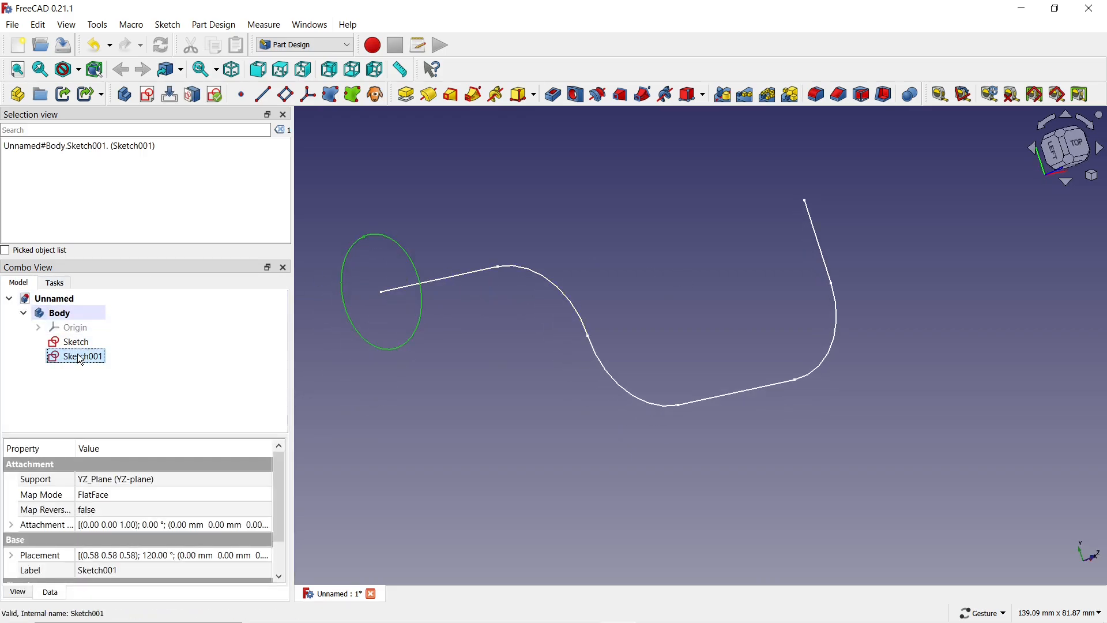
ctrl+click(75, 345)
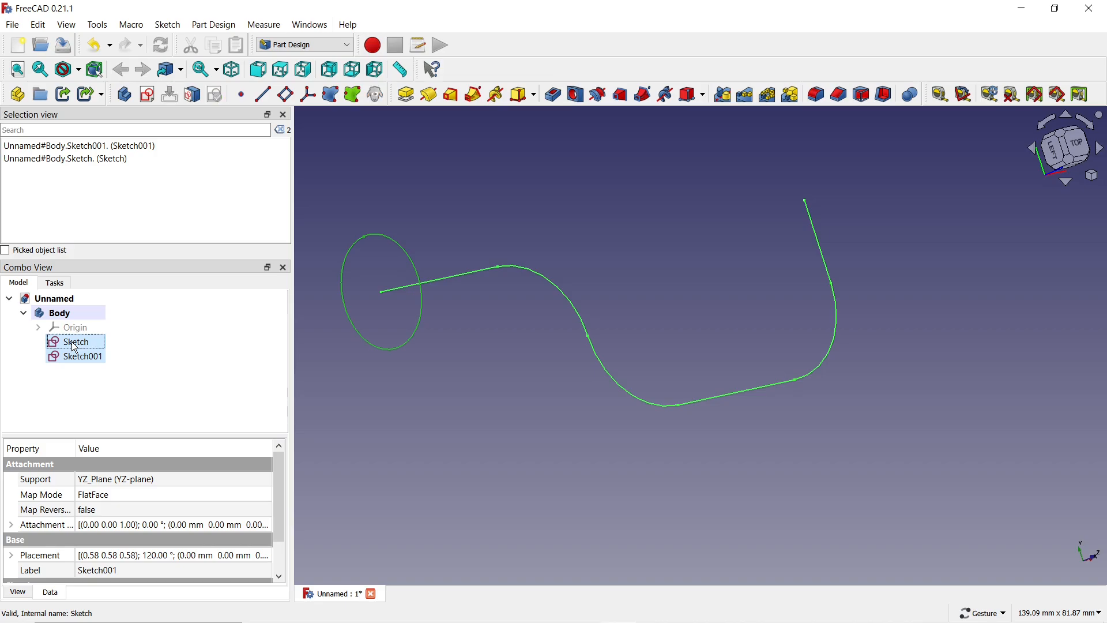
click(474, 95)
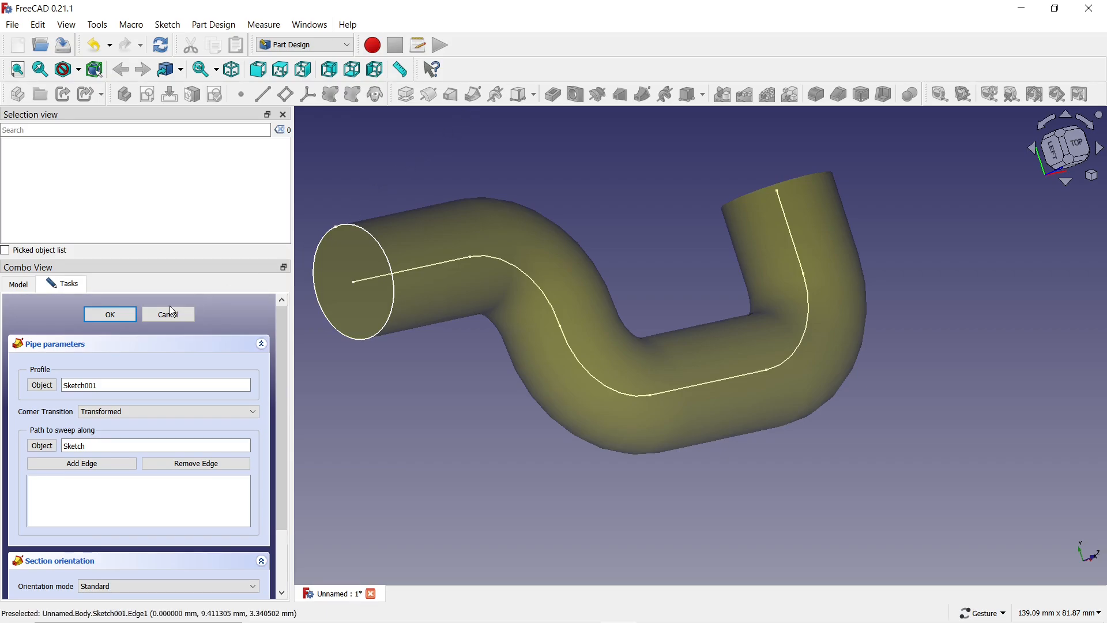
click(109, 316)
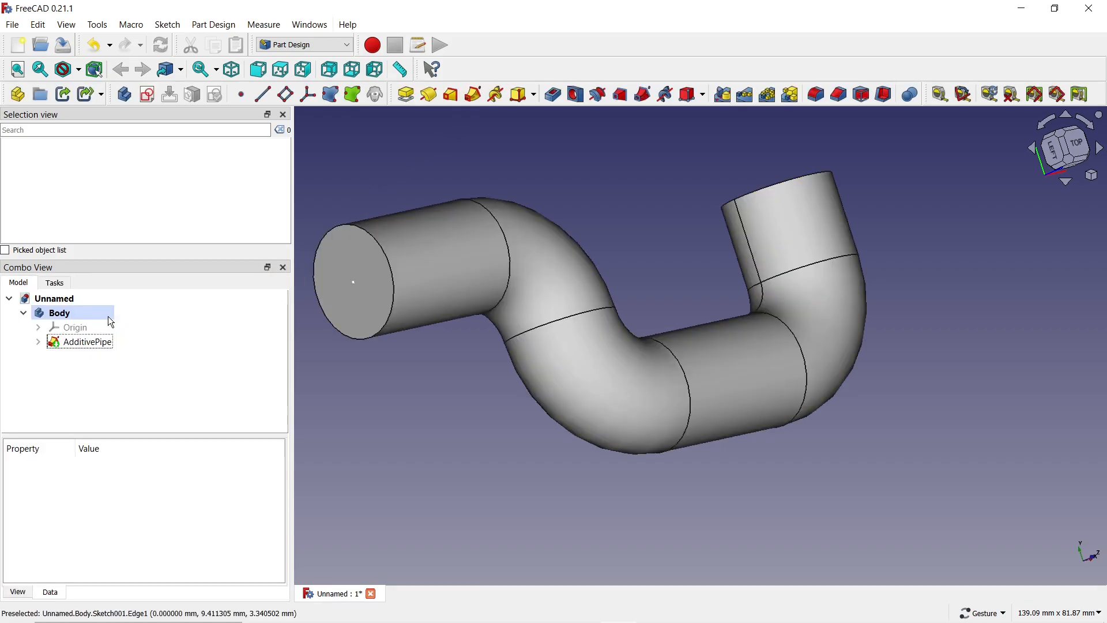
- Hide the path sketch nested under the AdditivePipe feature
click(38, 342)
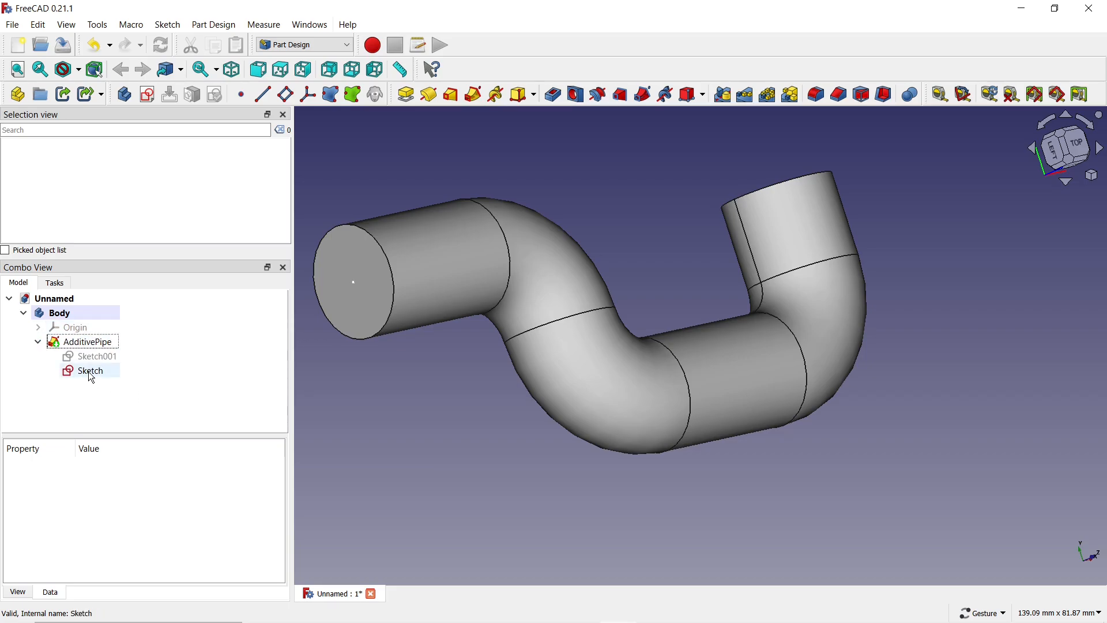
click(91, 372)
key(space)
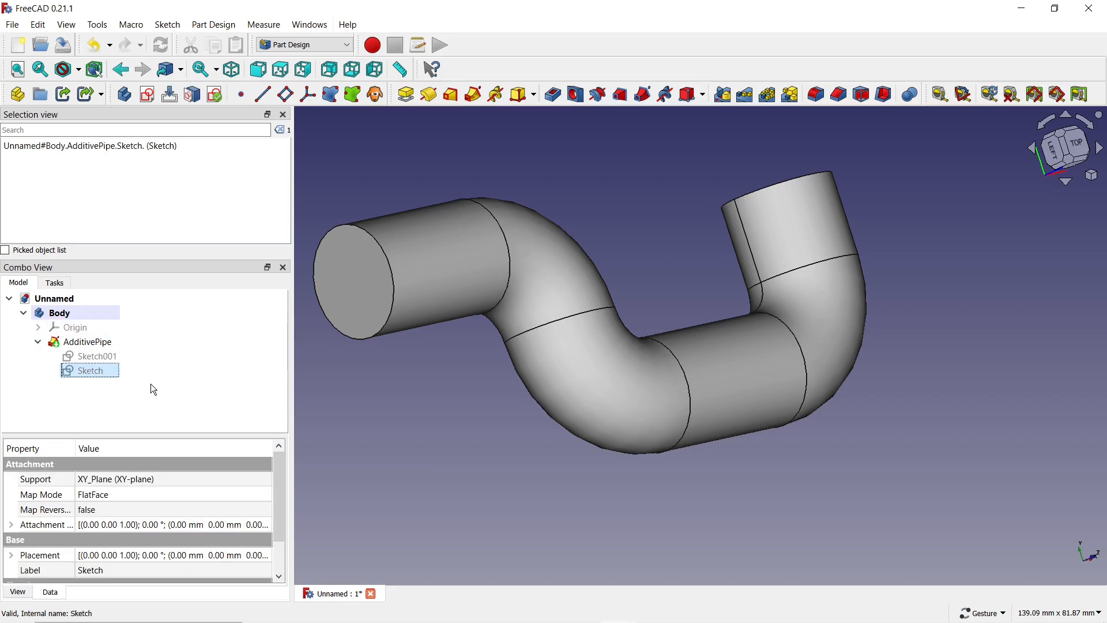
click(376, 393)
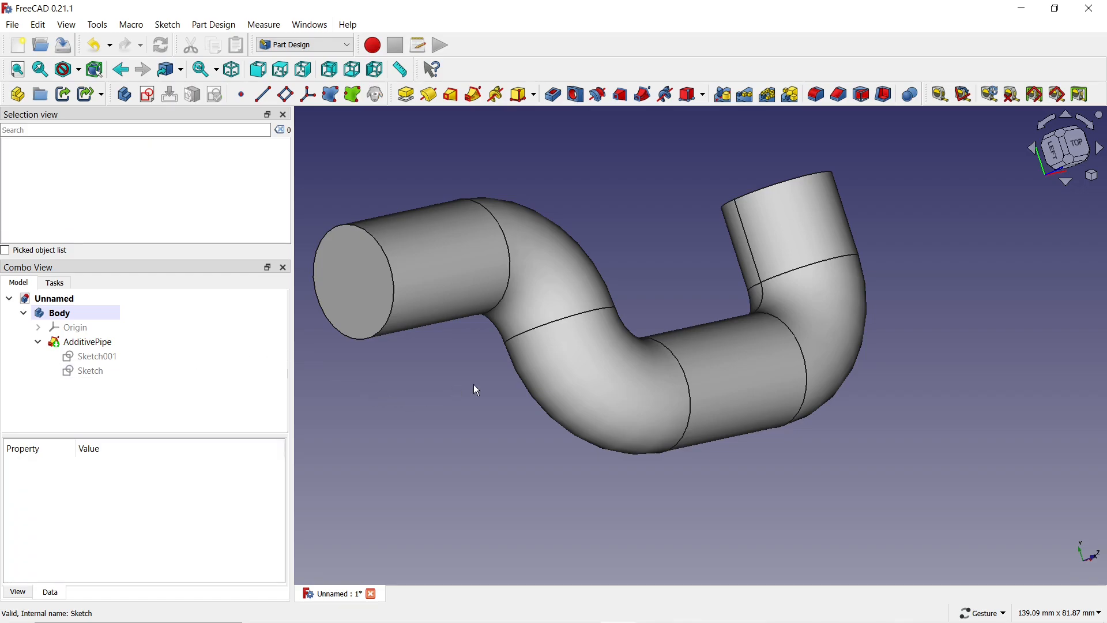
- Start a Thickness feature on the pipe with both circular end faces as the open faces
click(886, 96)
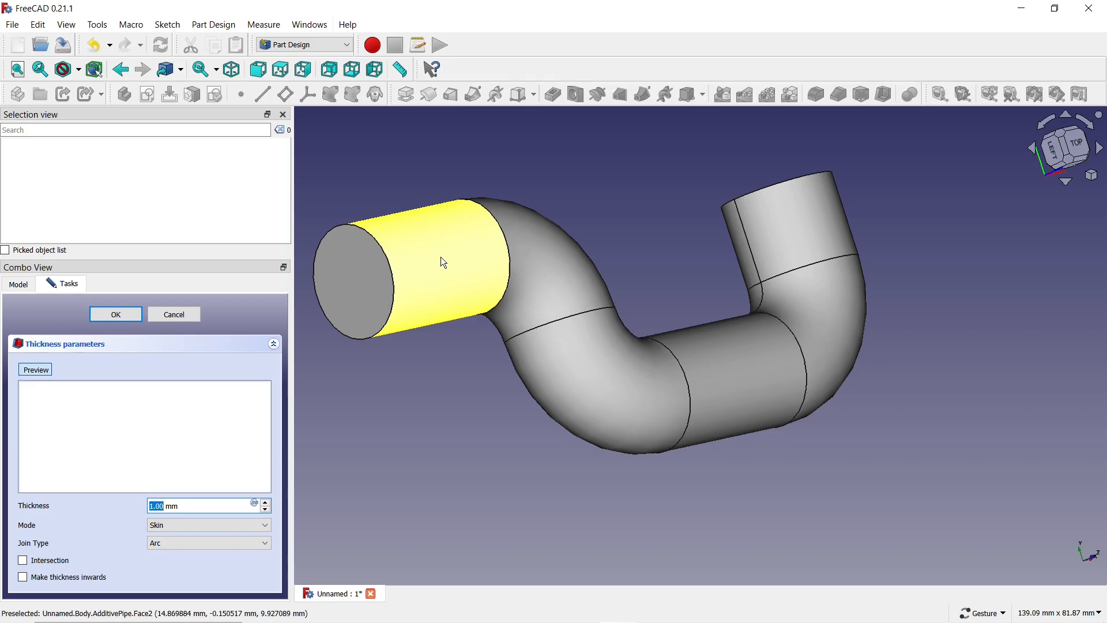
click(375, 288)
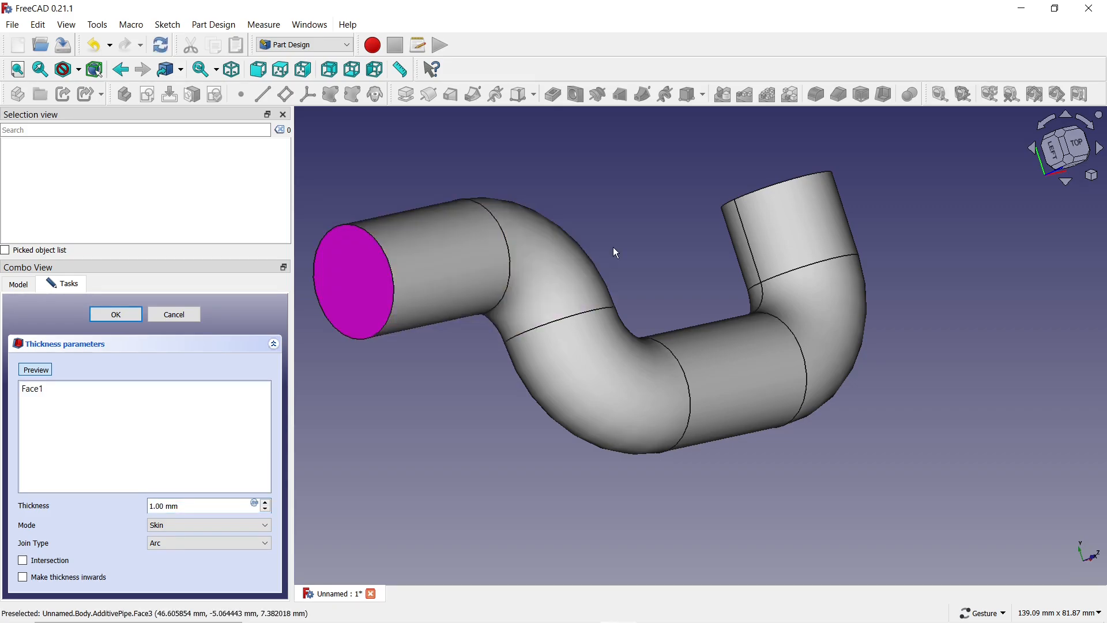
scroll(635, 225, down, 2)
drag(656, 206, 675, 232)
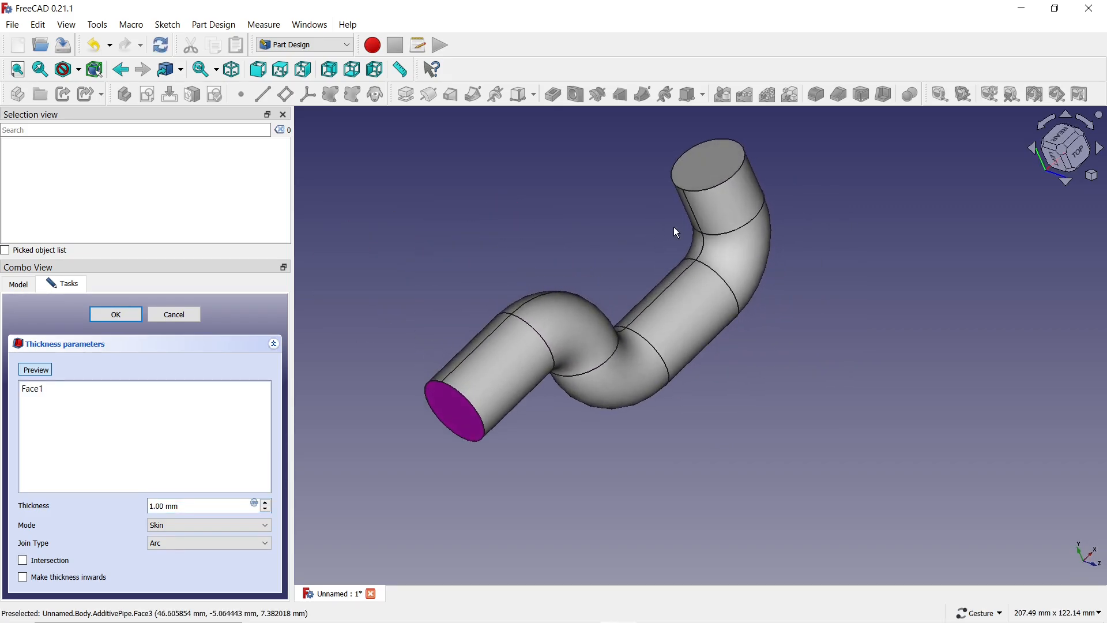
click(699, 175)
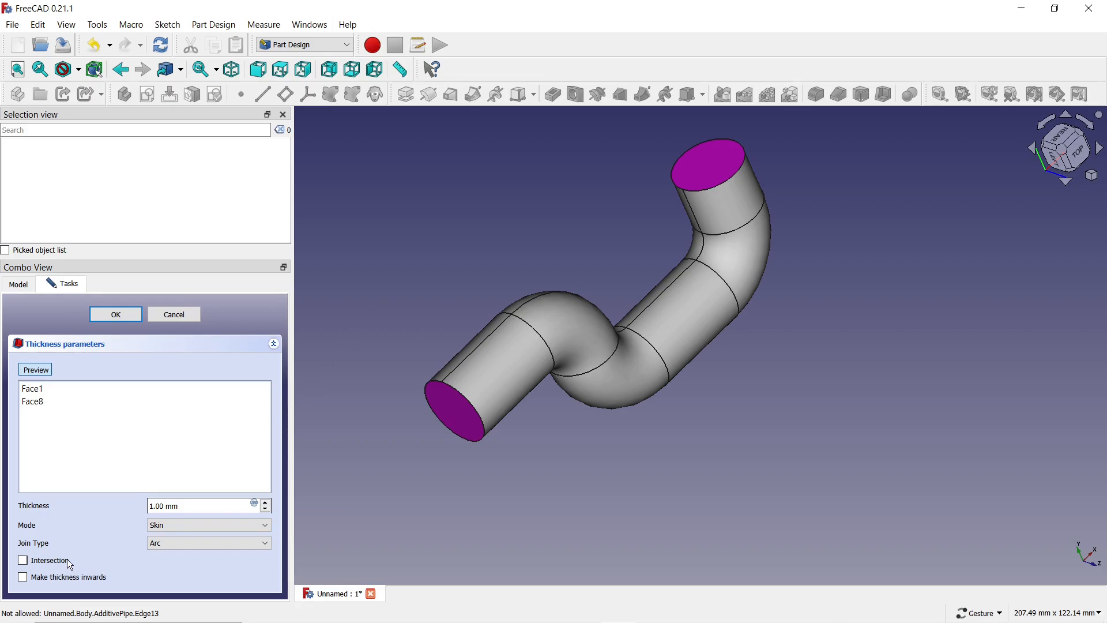
- Direct the thickness inwards, set it to 2 mm and apply the feature
click(27, 580)
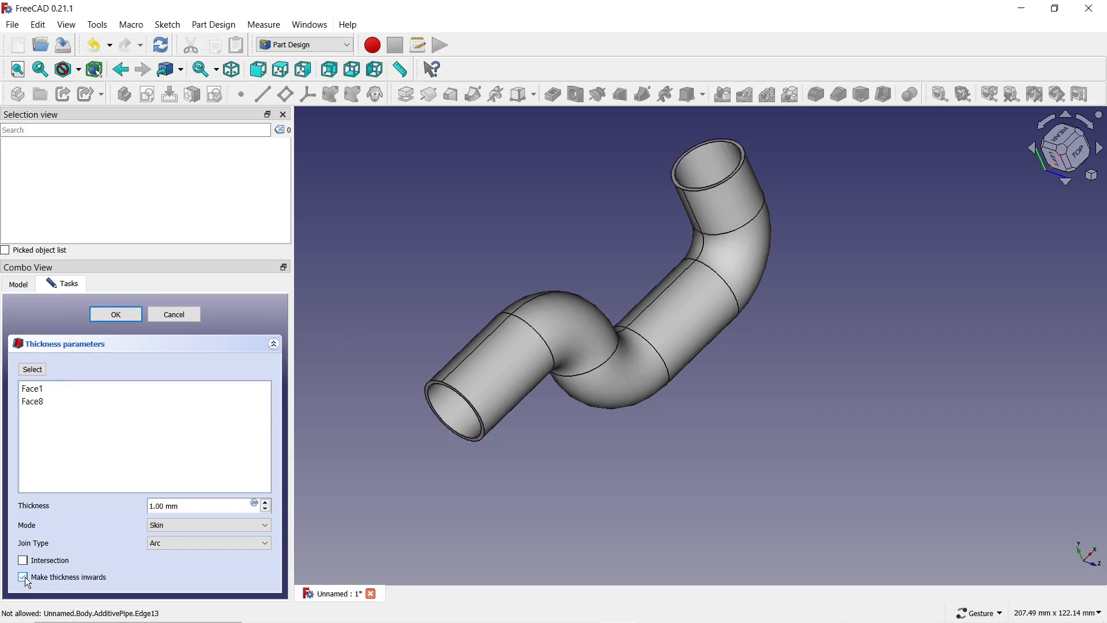
click(265, 503)
click(267, 504)
click(267, 504)
click(267, 504)
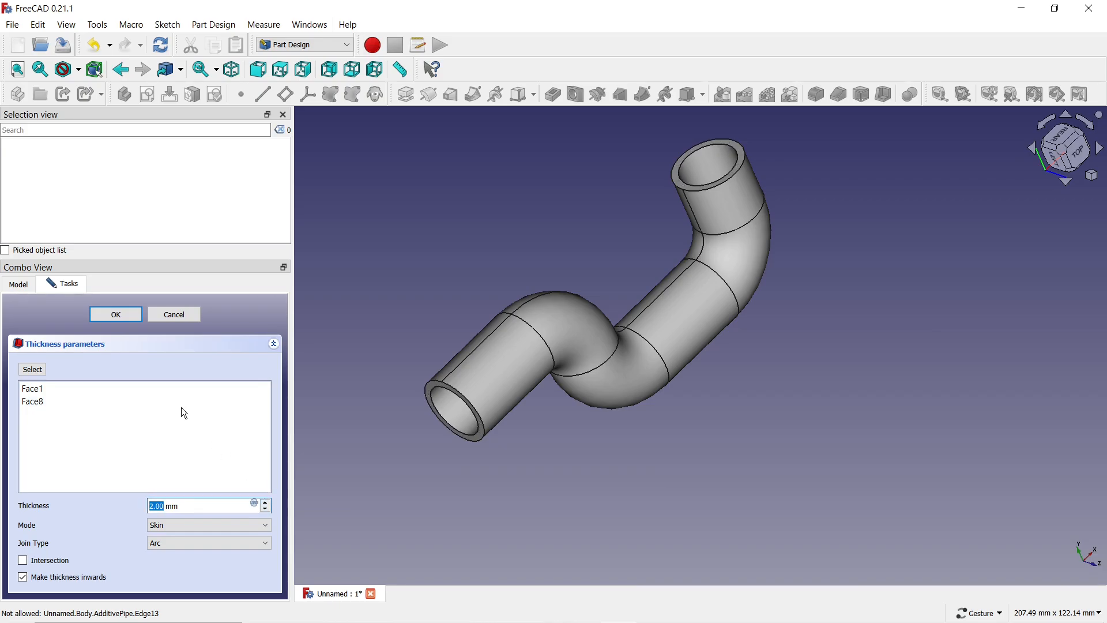
click(130, 313)
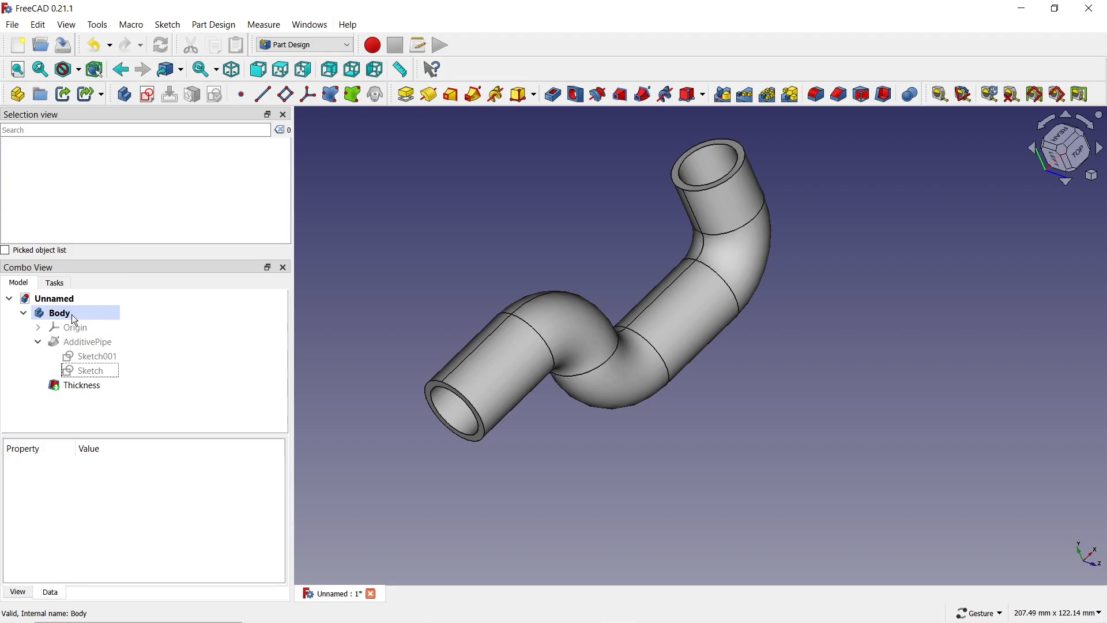
- Set the body's display mode to Shaded and its material to Chrome
click(74, 319)
right_click(73, 318)
click(105, 364)
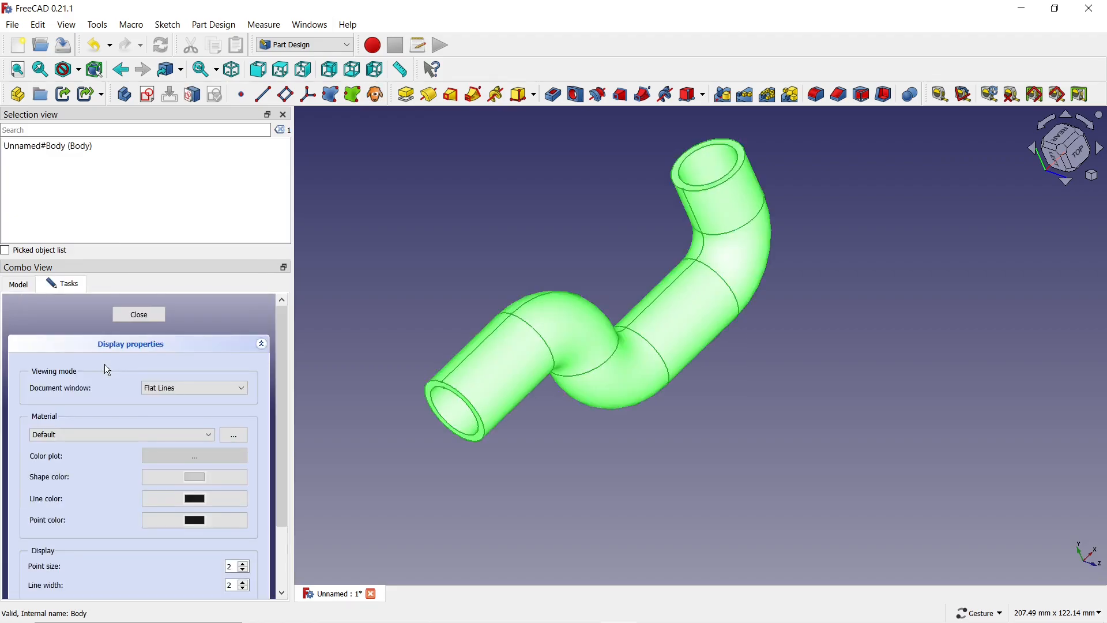
click(173, 388)
click(163, 407)
click(125, 432)
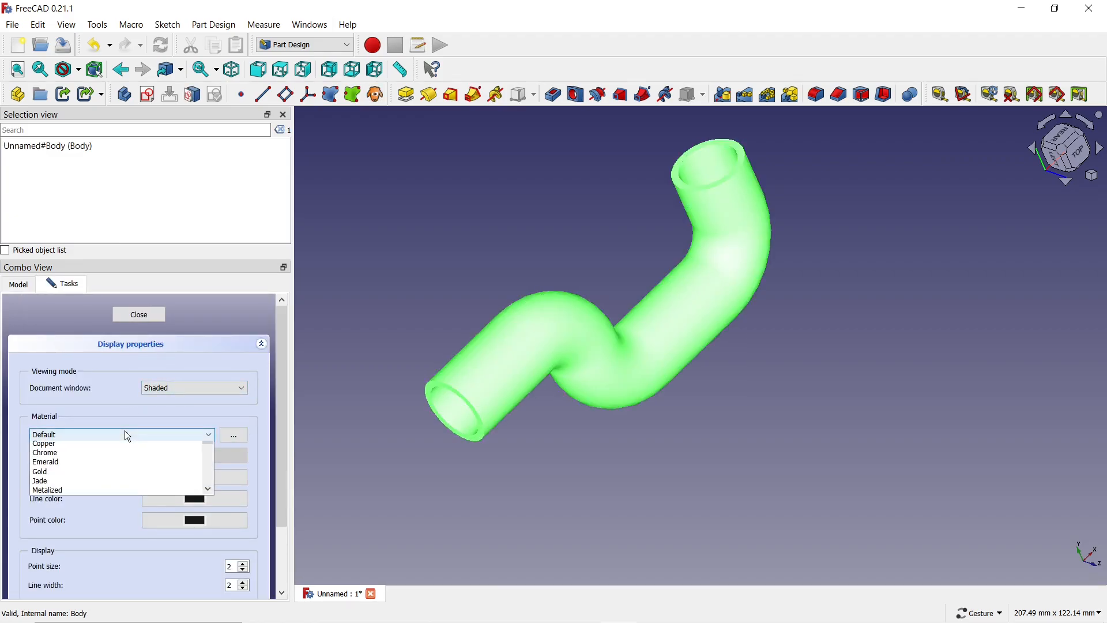
click(73, 495)
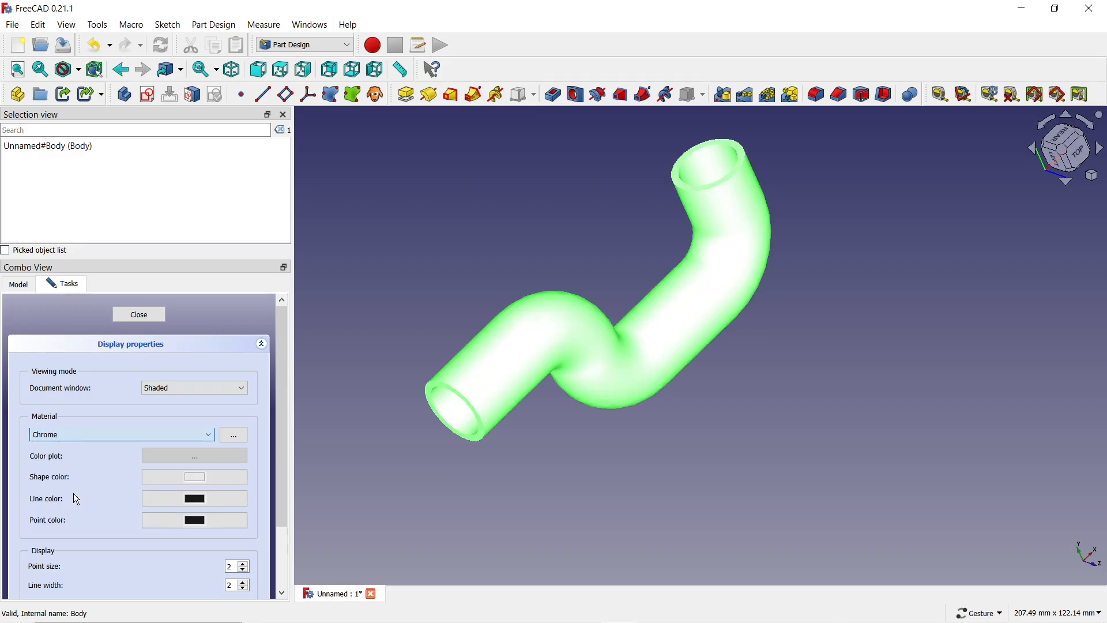
- Set the body's shape color to yellow (#ffff00) and close its display properties
click(192, 478)
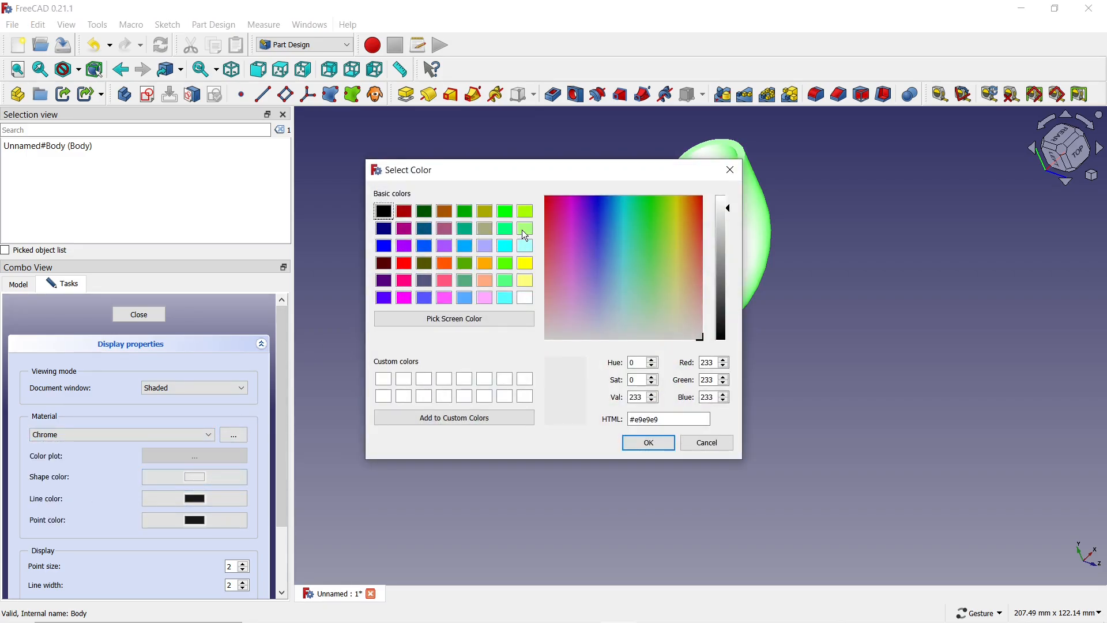
click(529, 265)
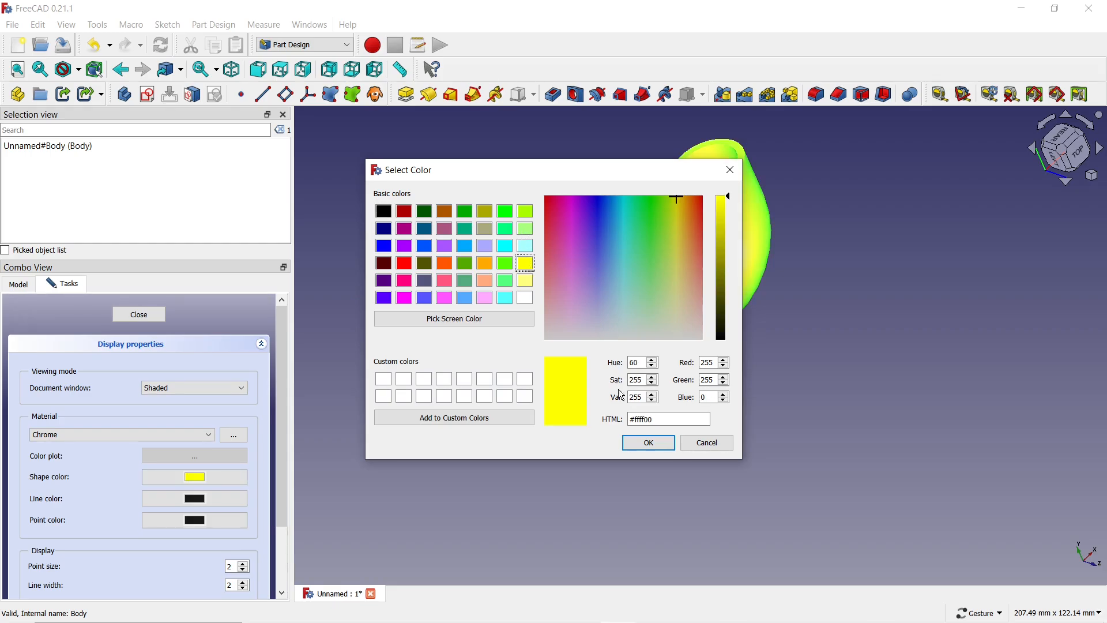
click(635, 442)
click(140, 316)
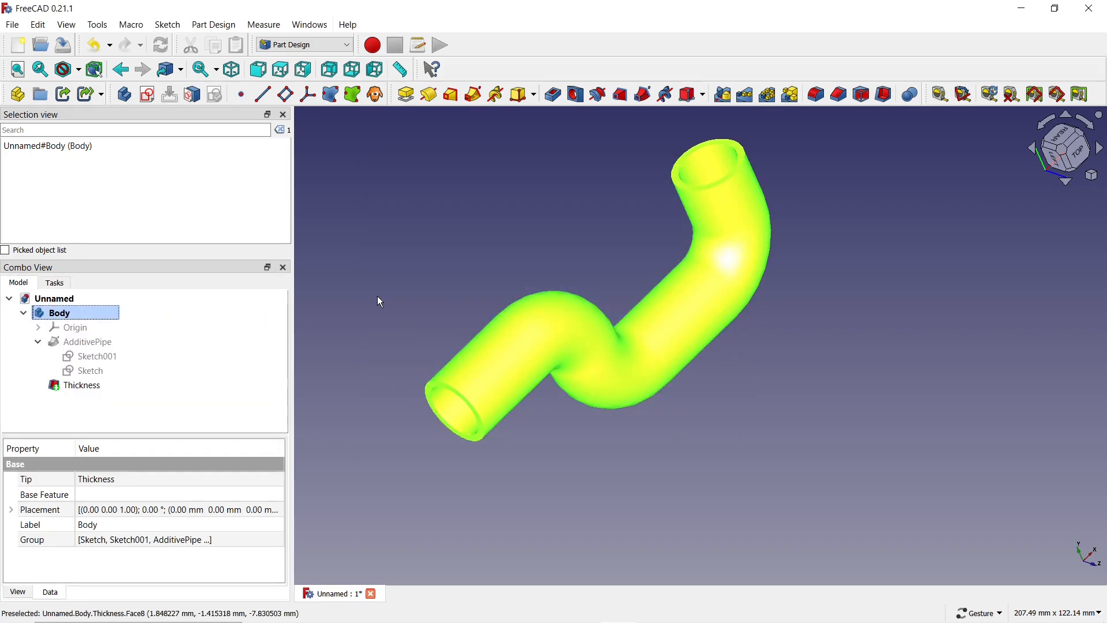
drag(571, 209, 494, 239)
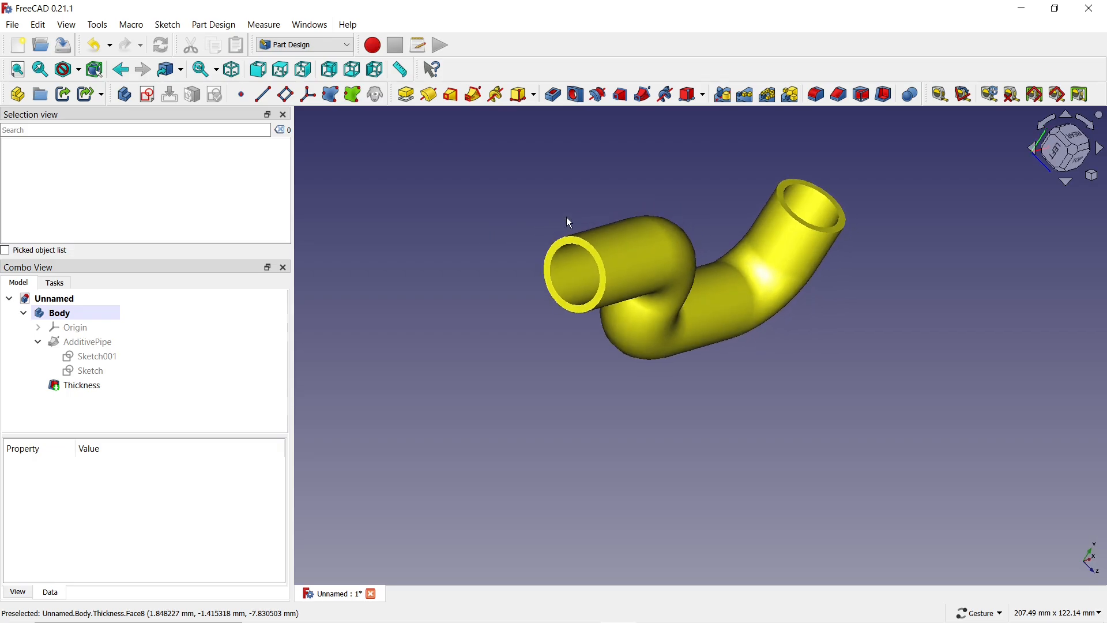
scroll(753, 167, up, 4)
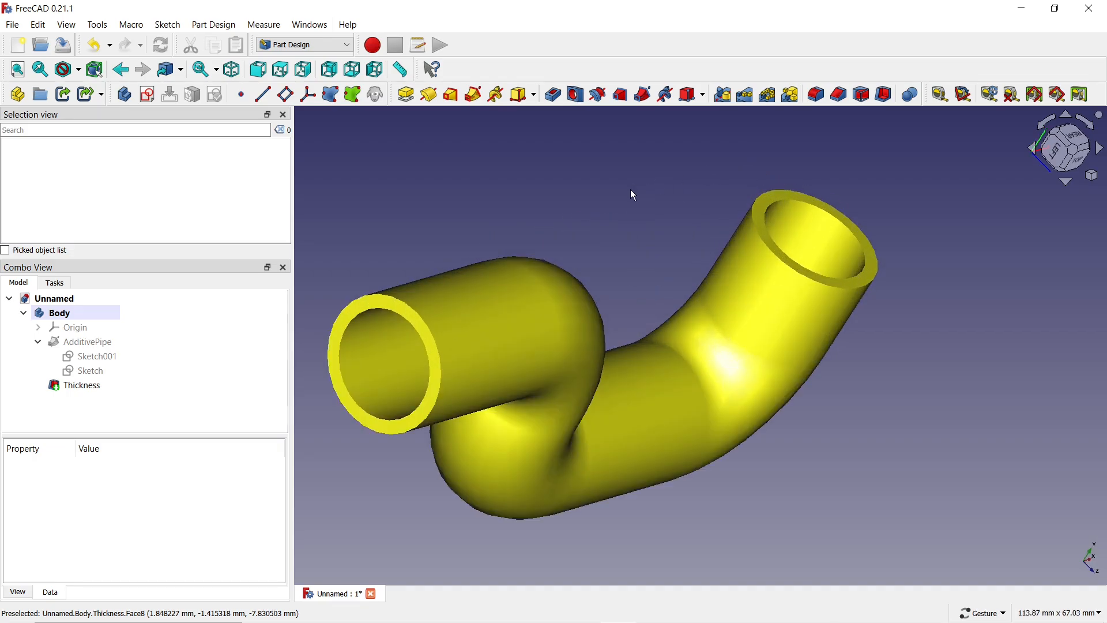
mouse_move(631, 190)
mouse_down()
mouse_move(679, 213)
mouse_move(694, 183)
mouse_move(689, 170)
mouse_move(622, 196)
mouse_up()
scroll(600, 208, down, 2)
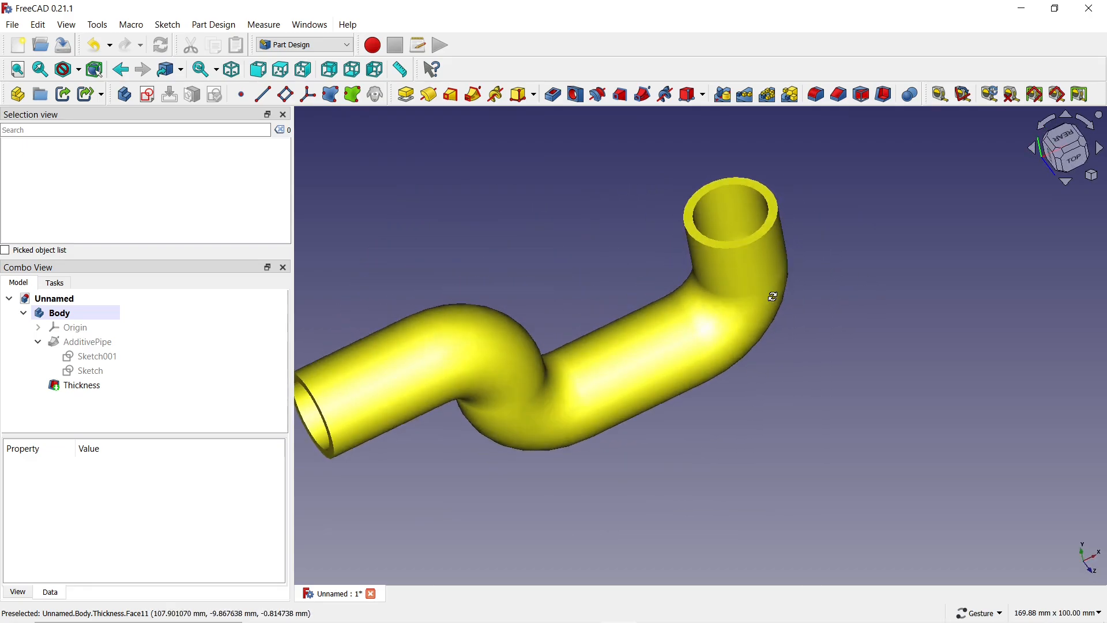